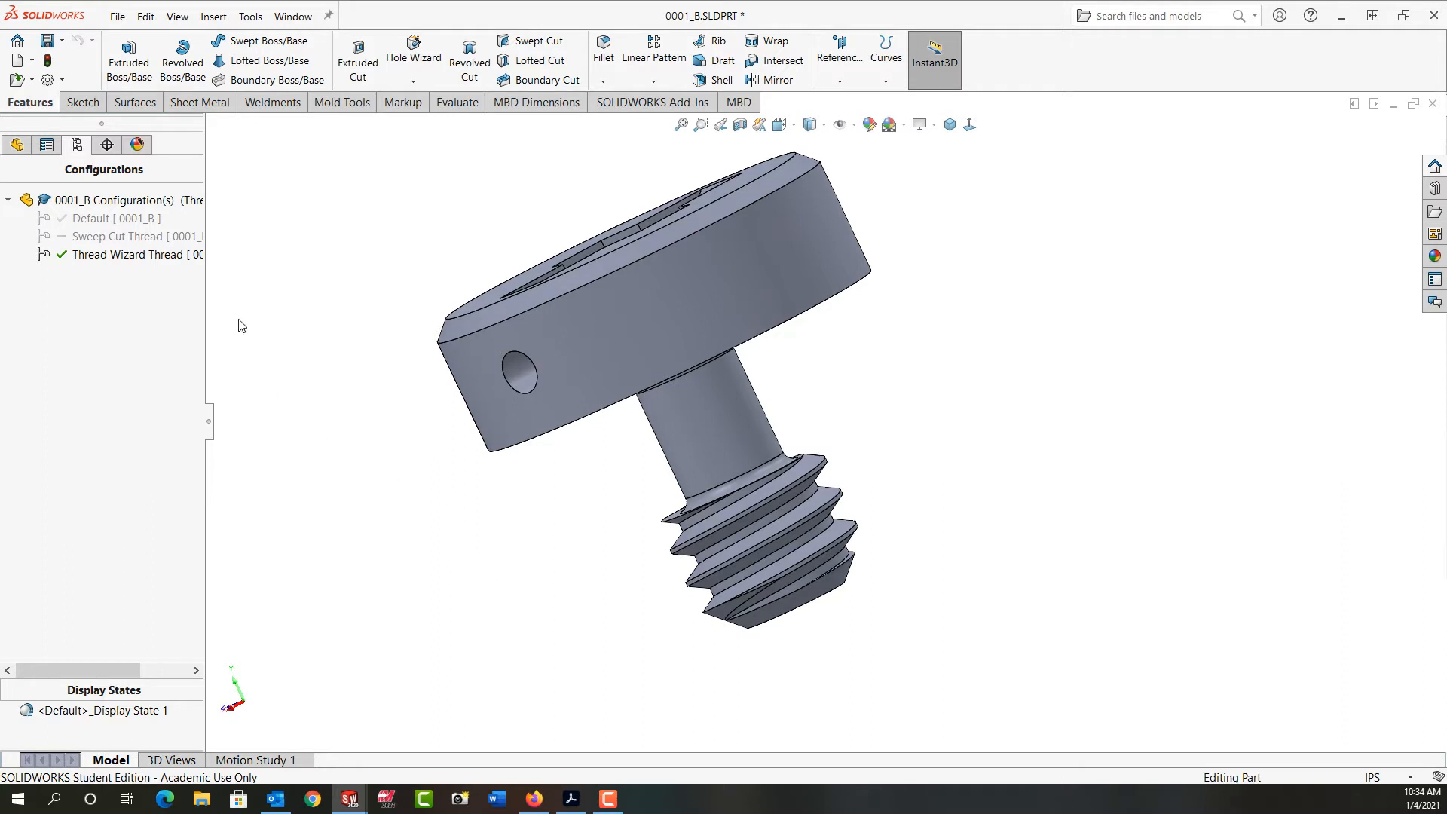
Step: Compare the feature trees of the Default and Thread Wizard Thread configurations in part 0001_B
click(103, 219)
double_click(103, 218)
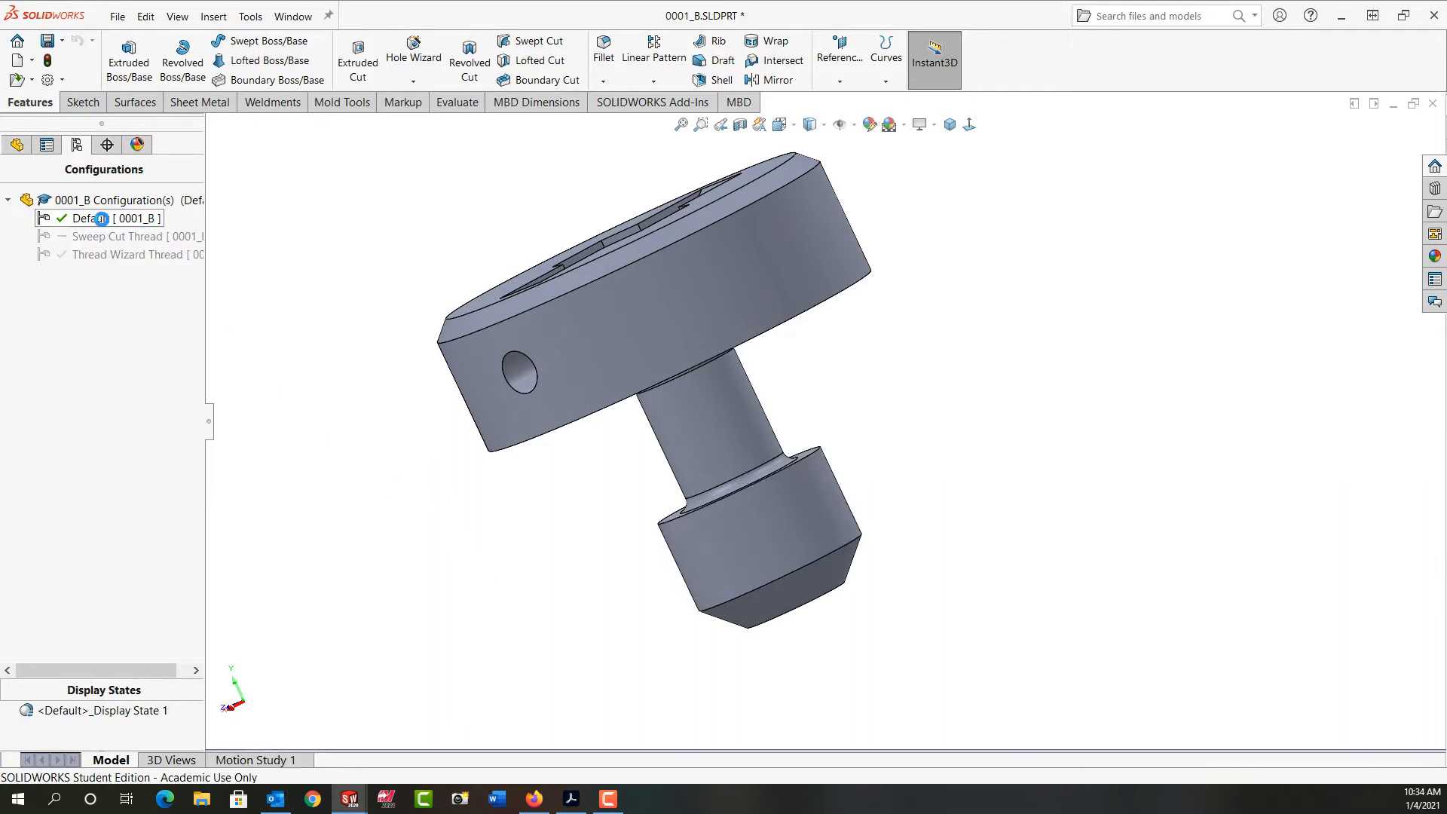
click(16, 146)
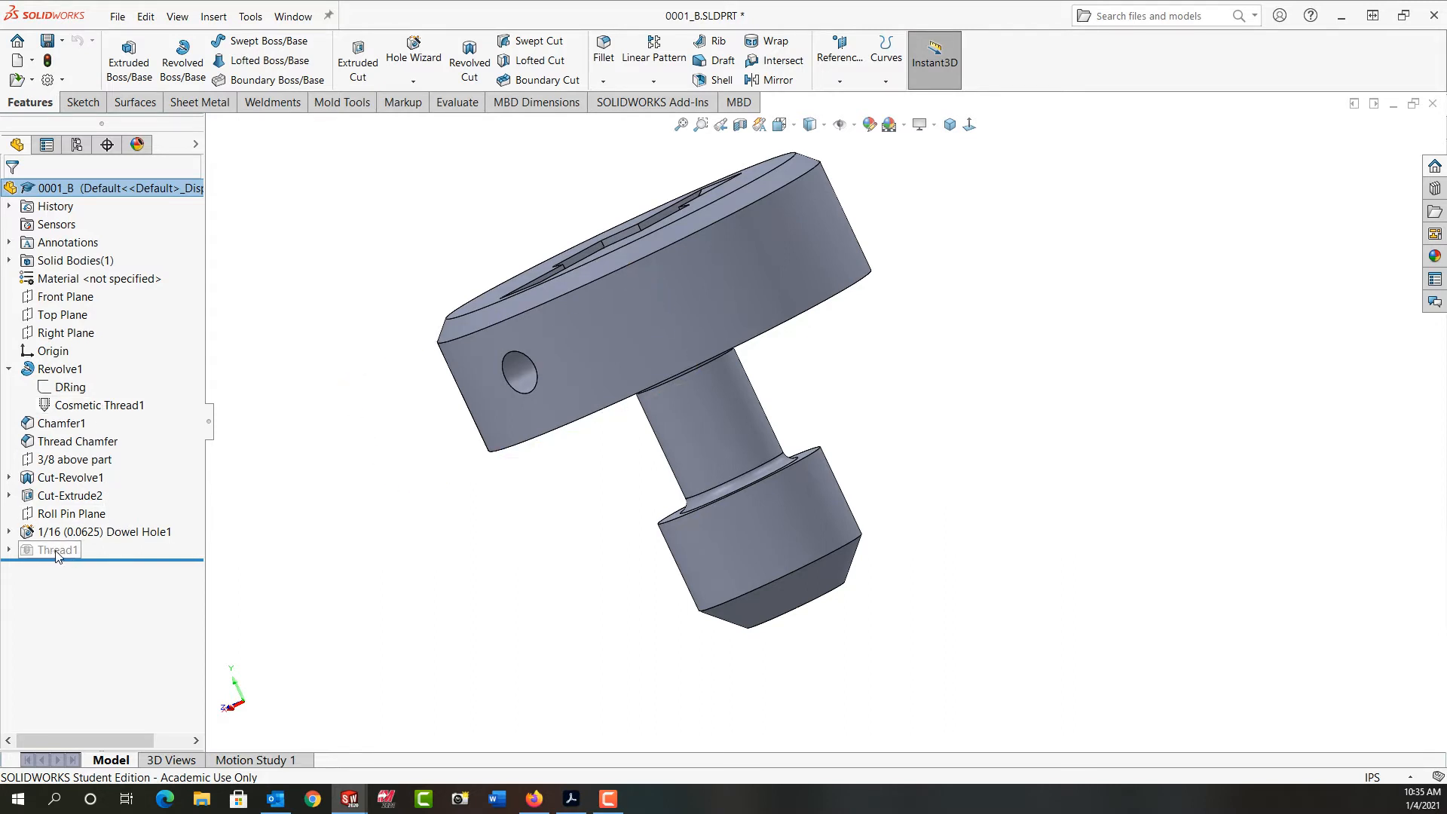
click(79, 146)
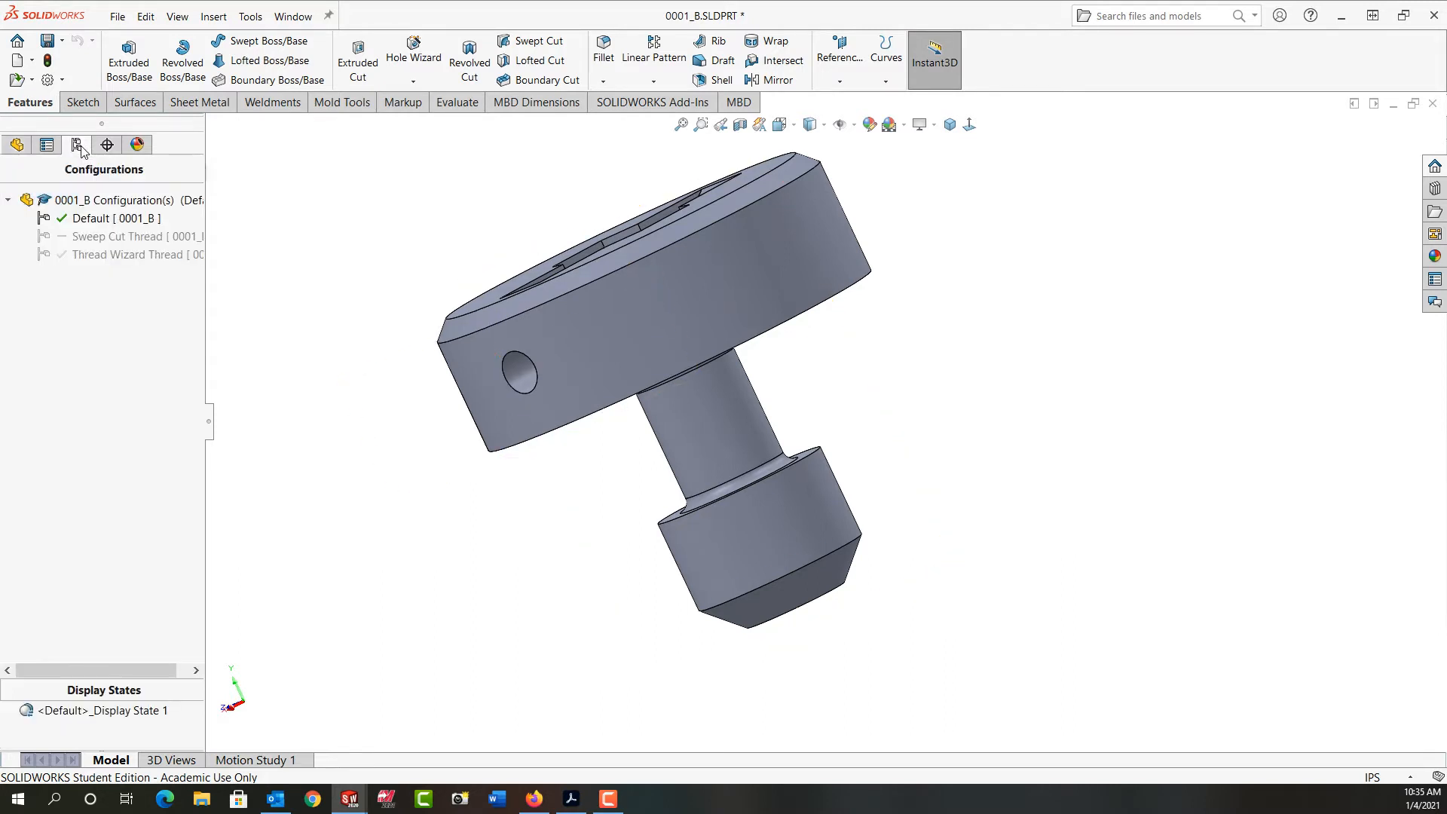
double_click(89, 254)
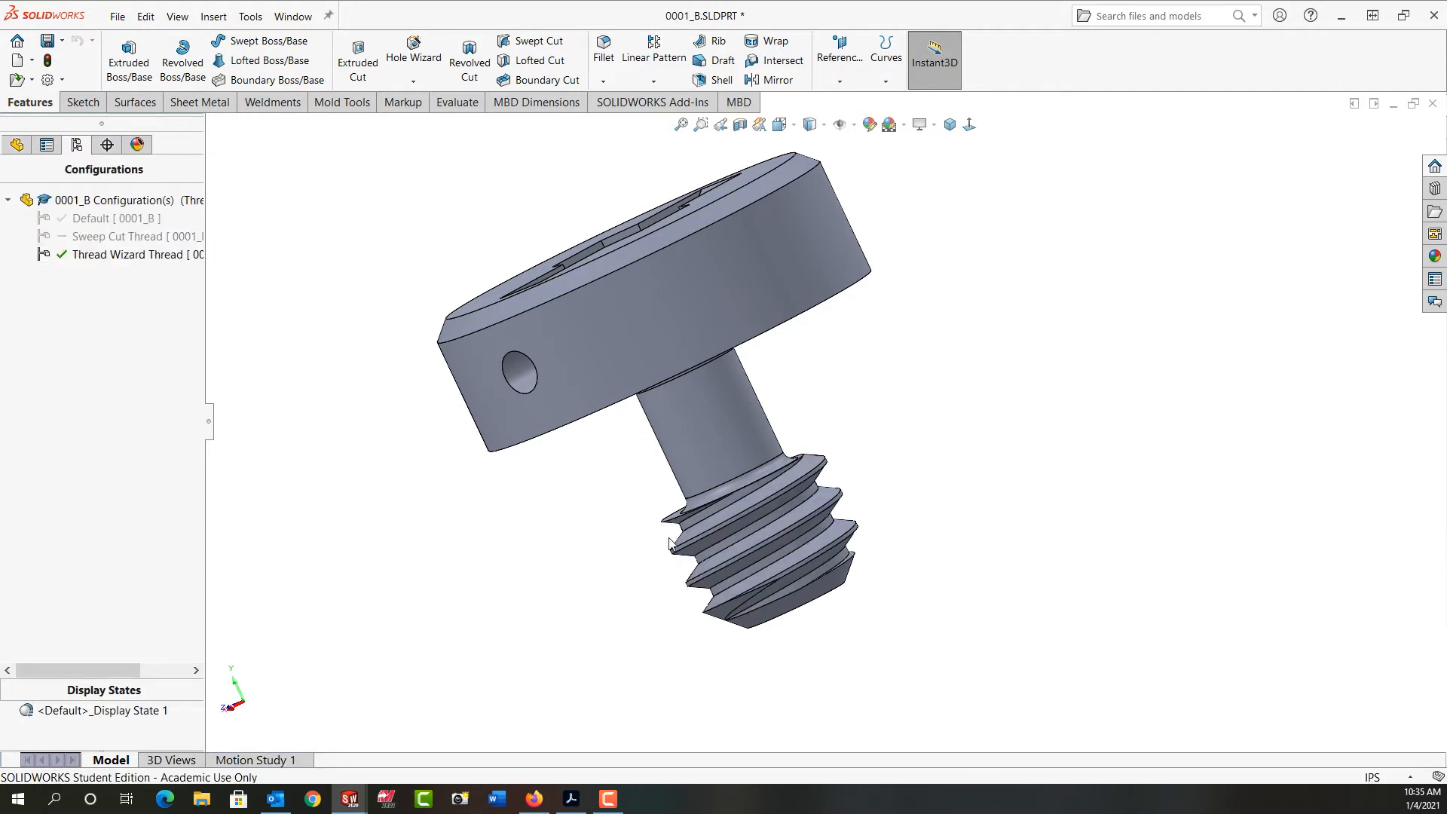
click(16, 144)
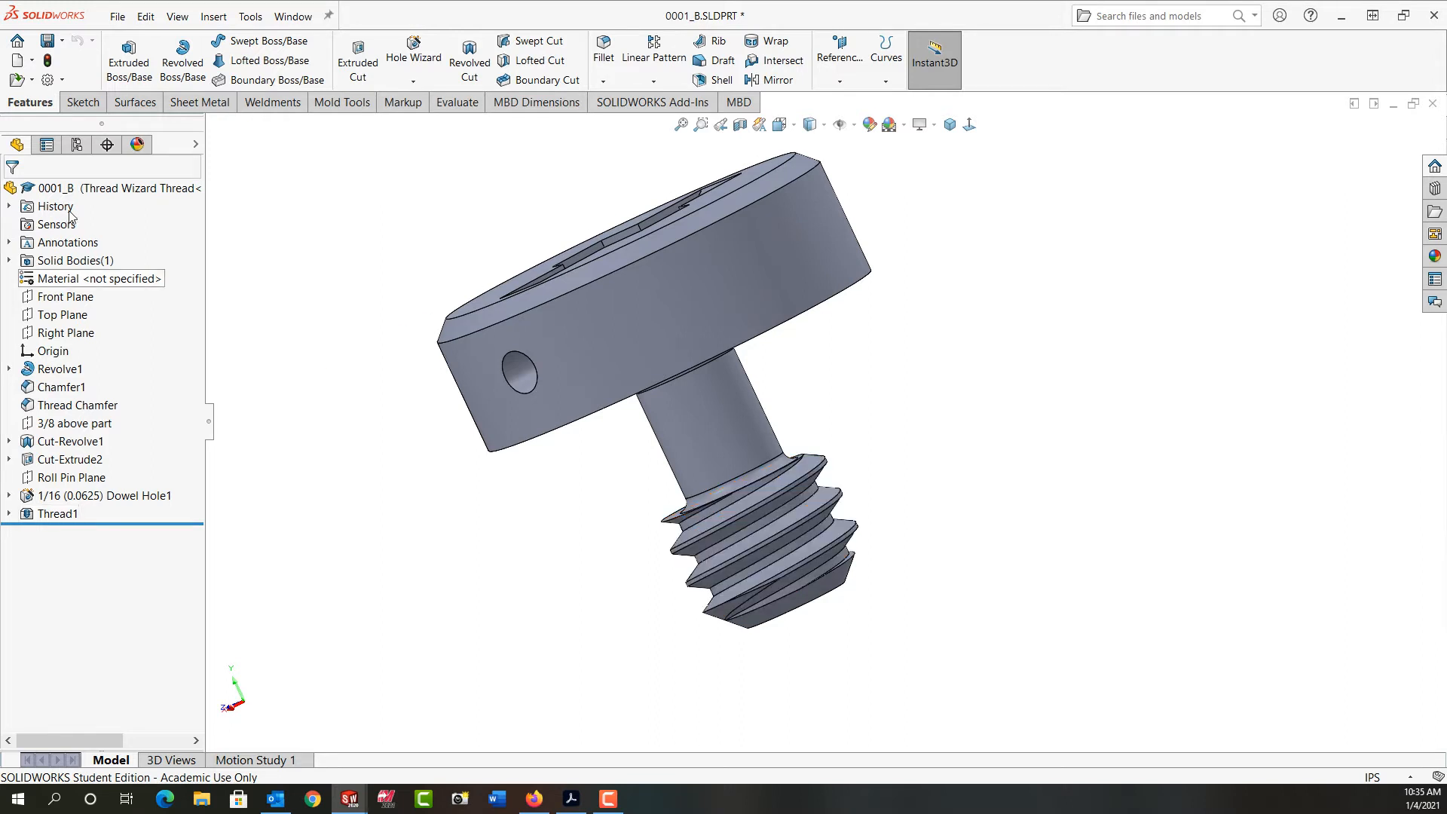
Step: View the Sweep Cut Thread configuration of 0001_B, returning to the Thread Wizard Thread configuration
click(76, 144)
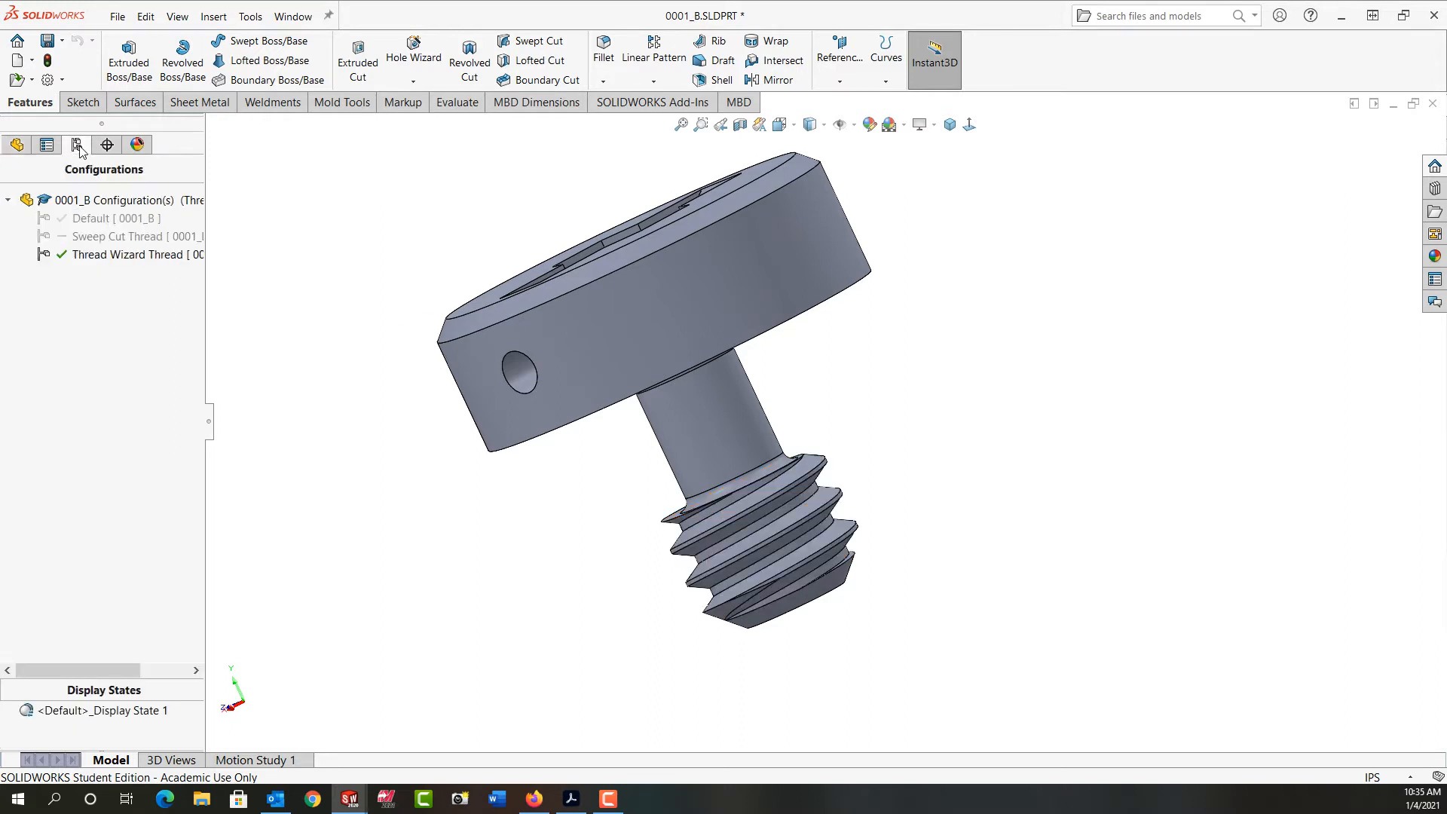
double_click(105, 237)
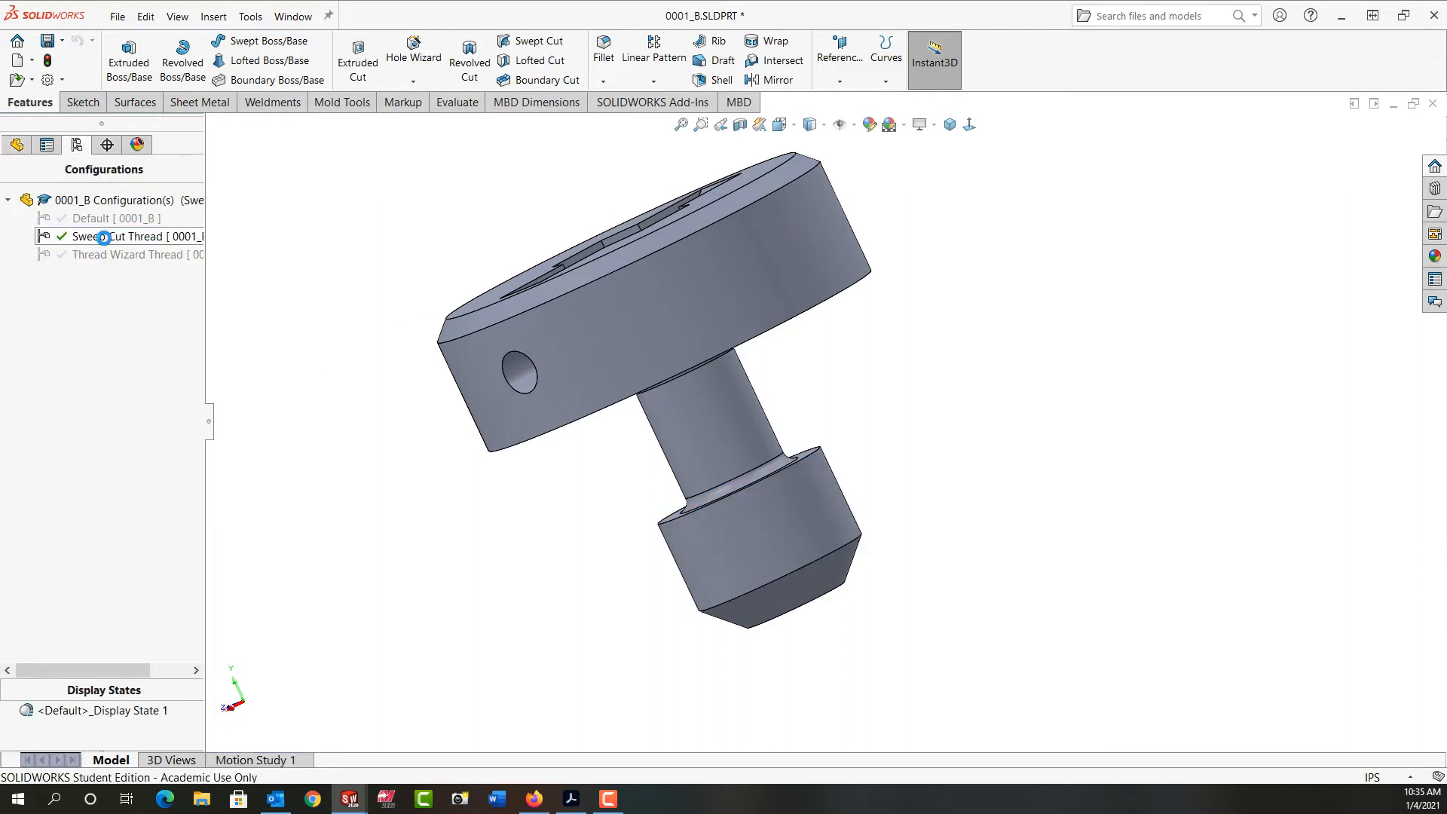
double_click(104, 254)
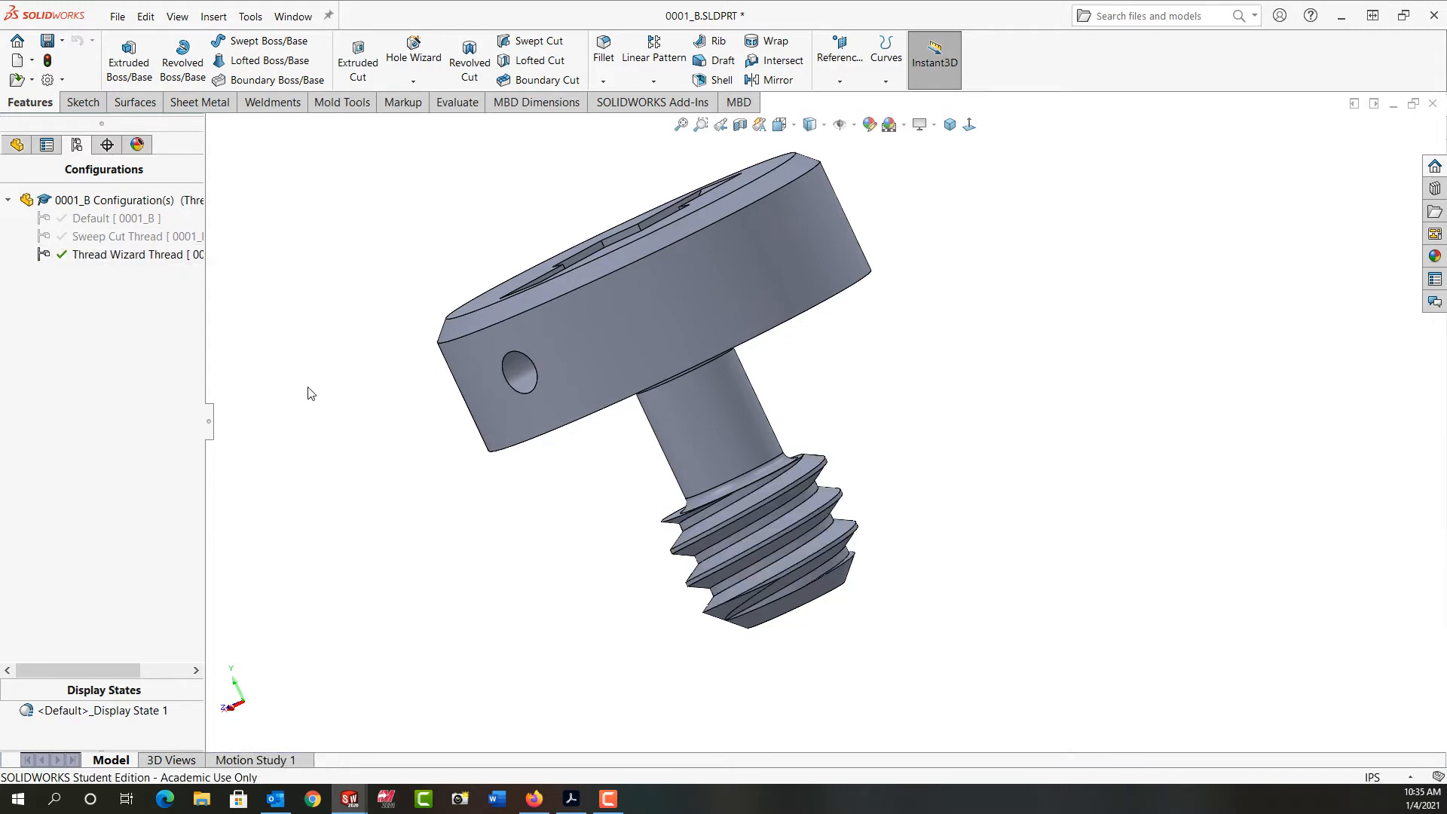
Step: Switch to the open part 0001_A and activate its Thread Wizard Thread configuration
key(ctrl+Tab)
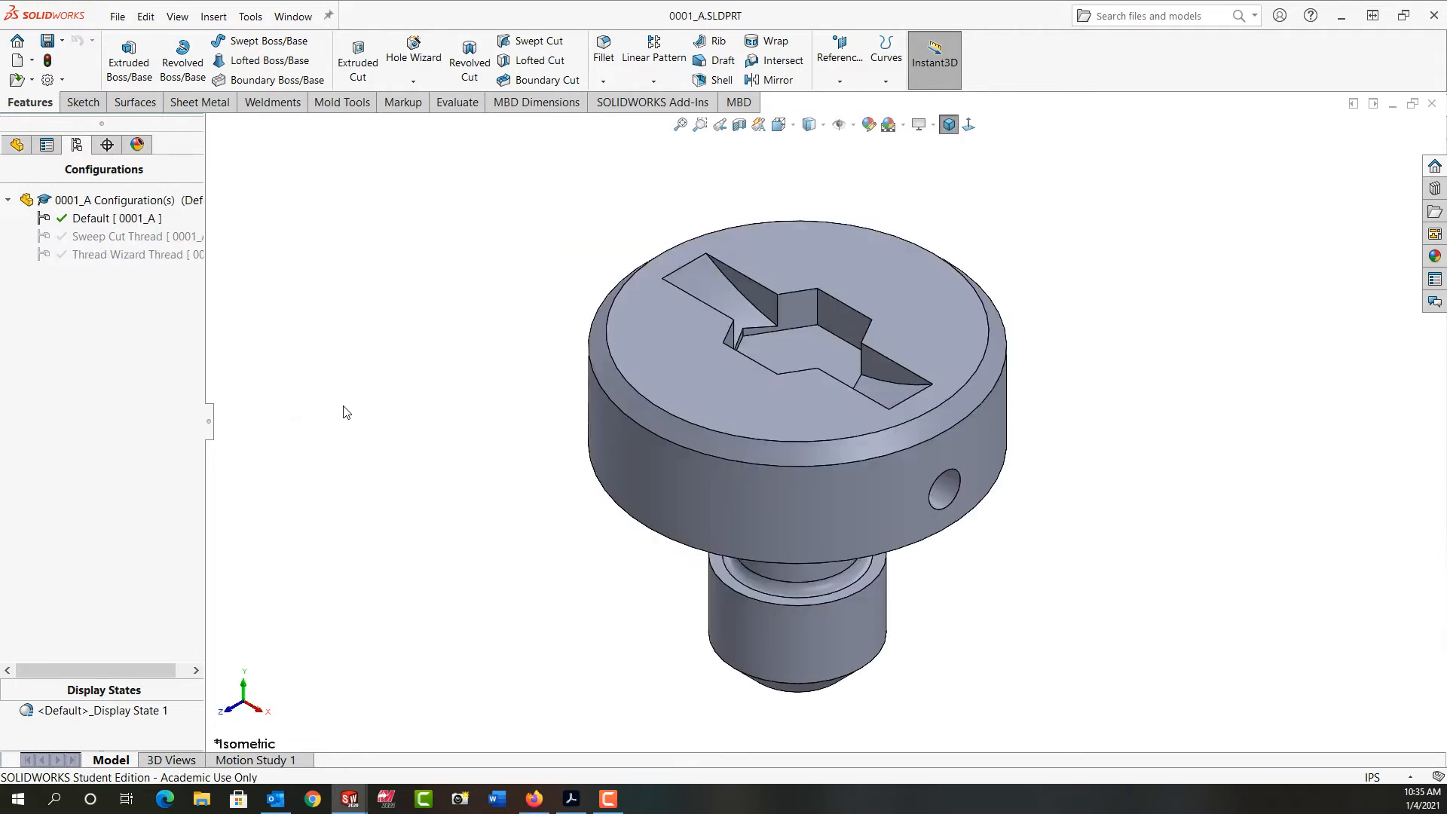
middle_drag(323, 402, 378, 318)
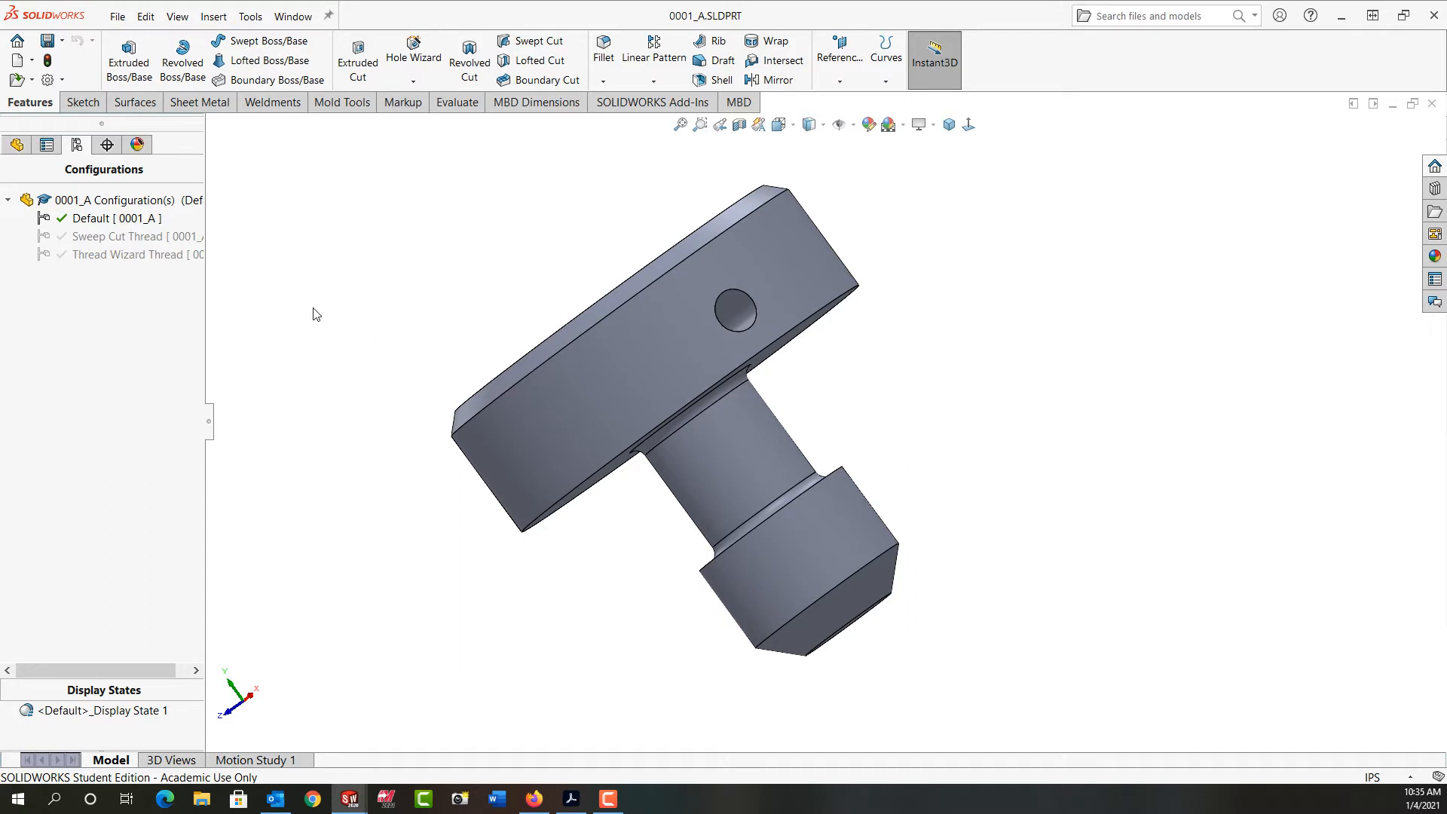
double_click(138, 256)
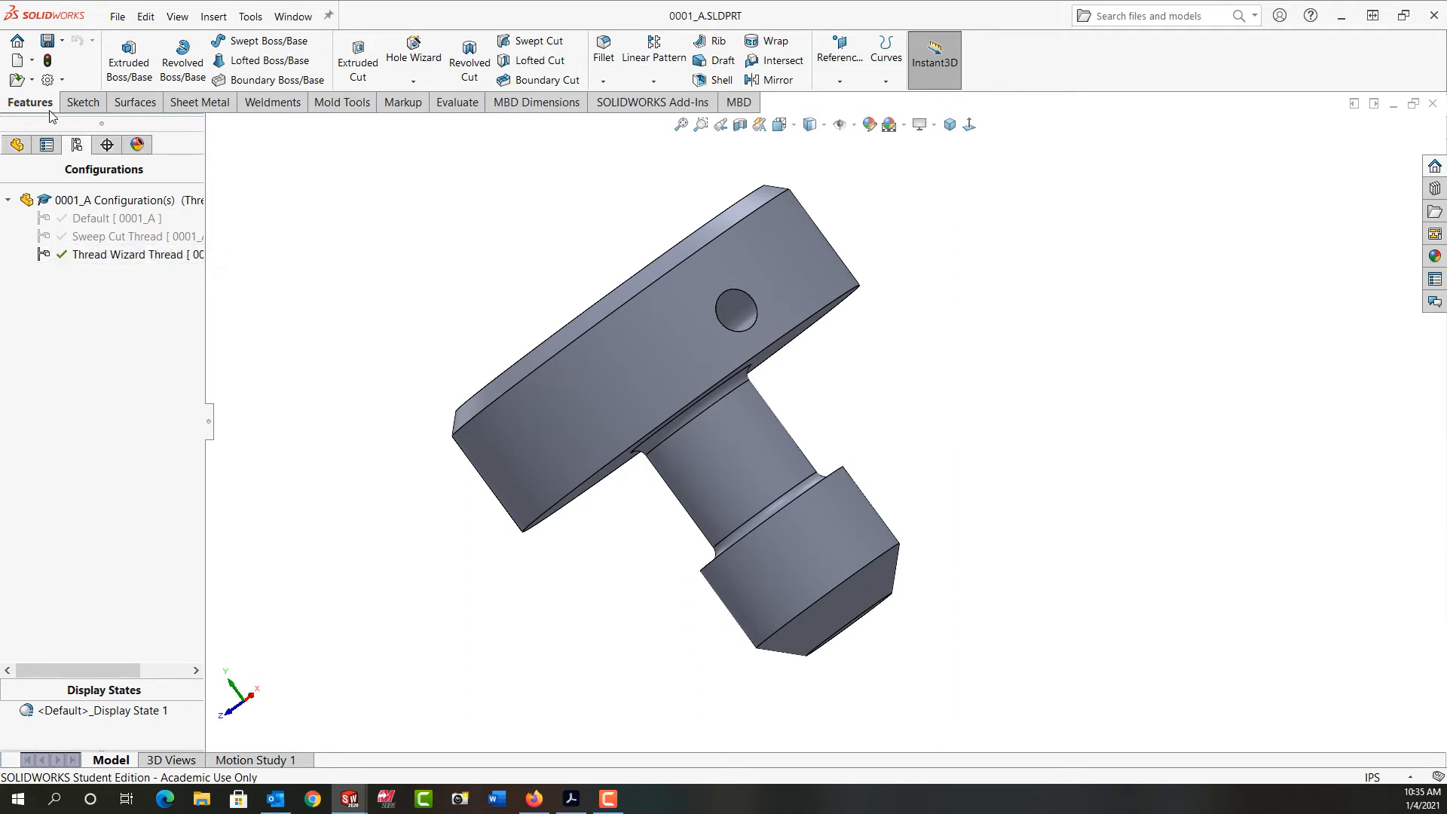
Step: Start a Thread feature on the large circular edge of the shank's end chamfer, with the smaller tip edge as start location
click(413, 81)
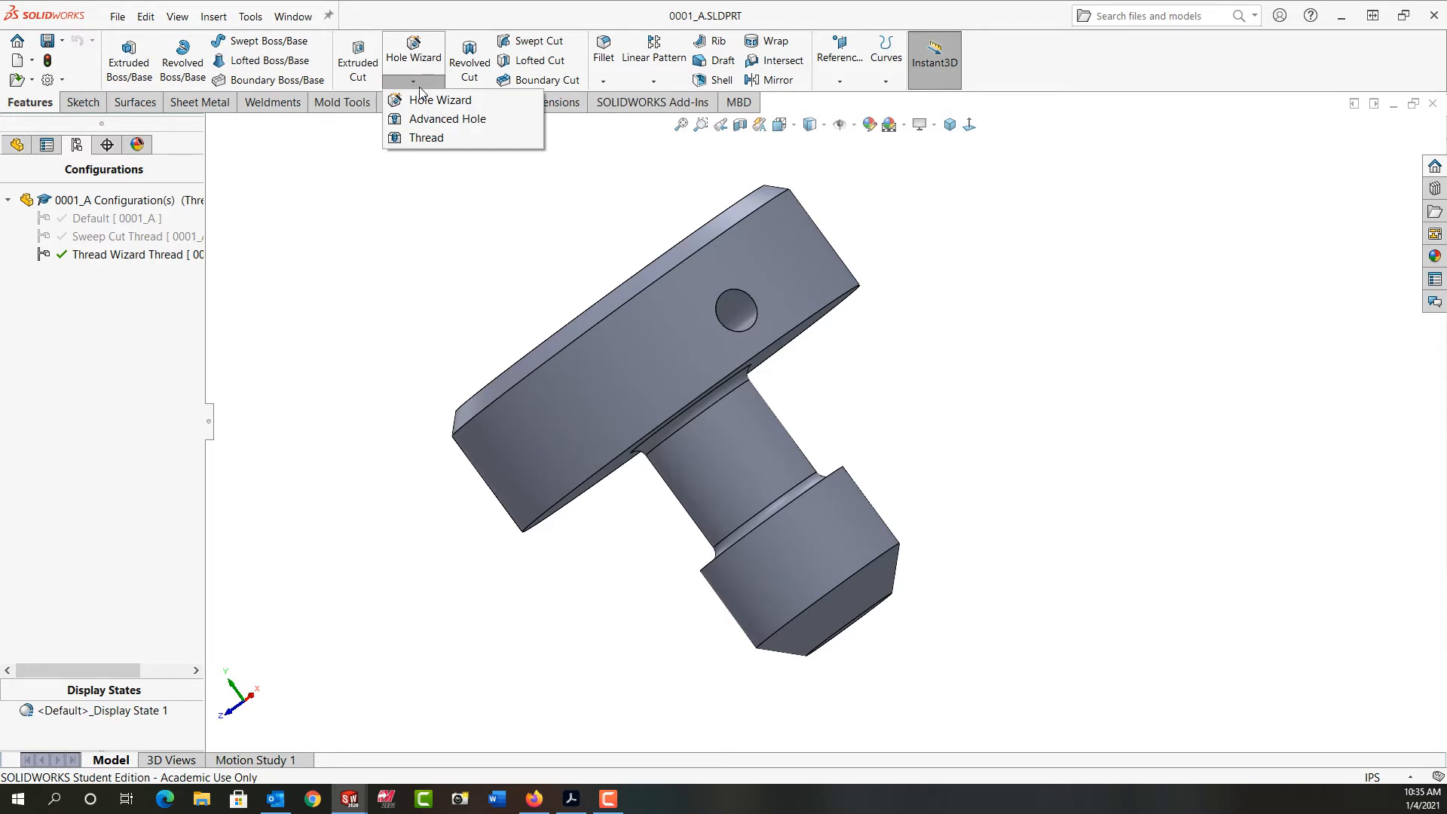
click(424, 138)
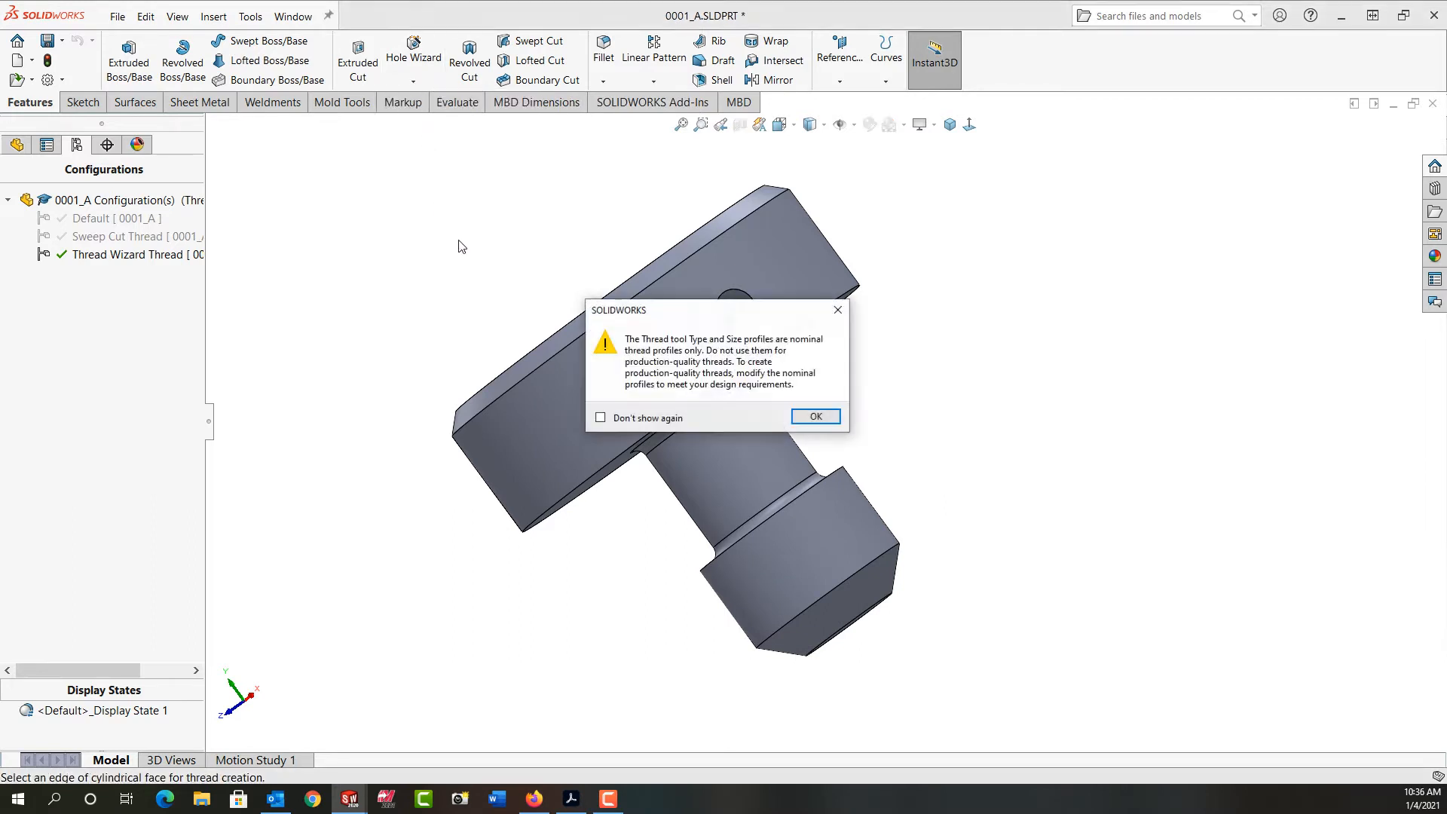
click(816, 416)
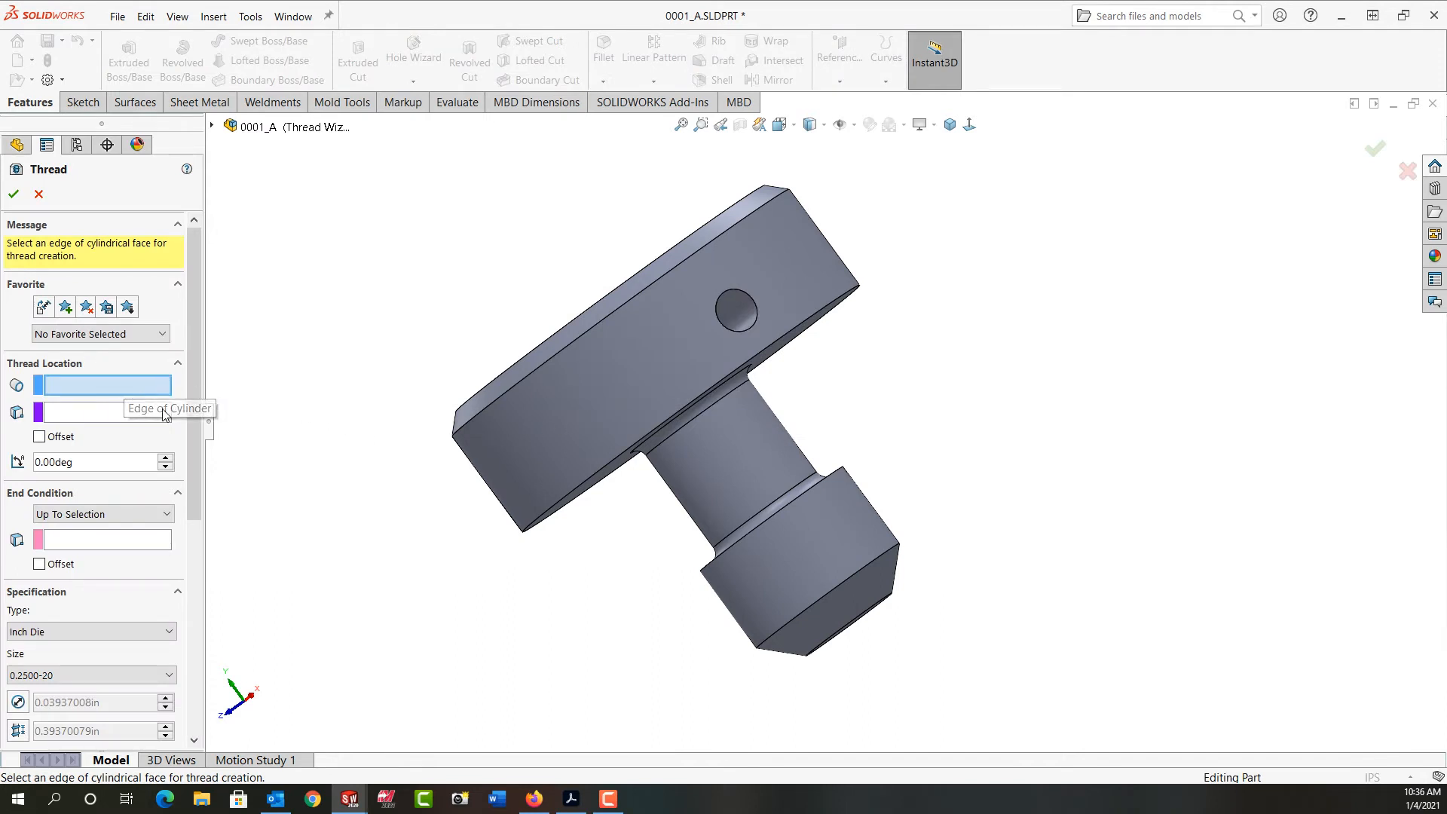
click(844, 583)
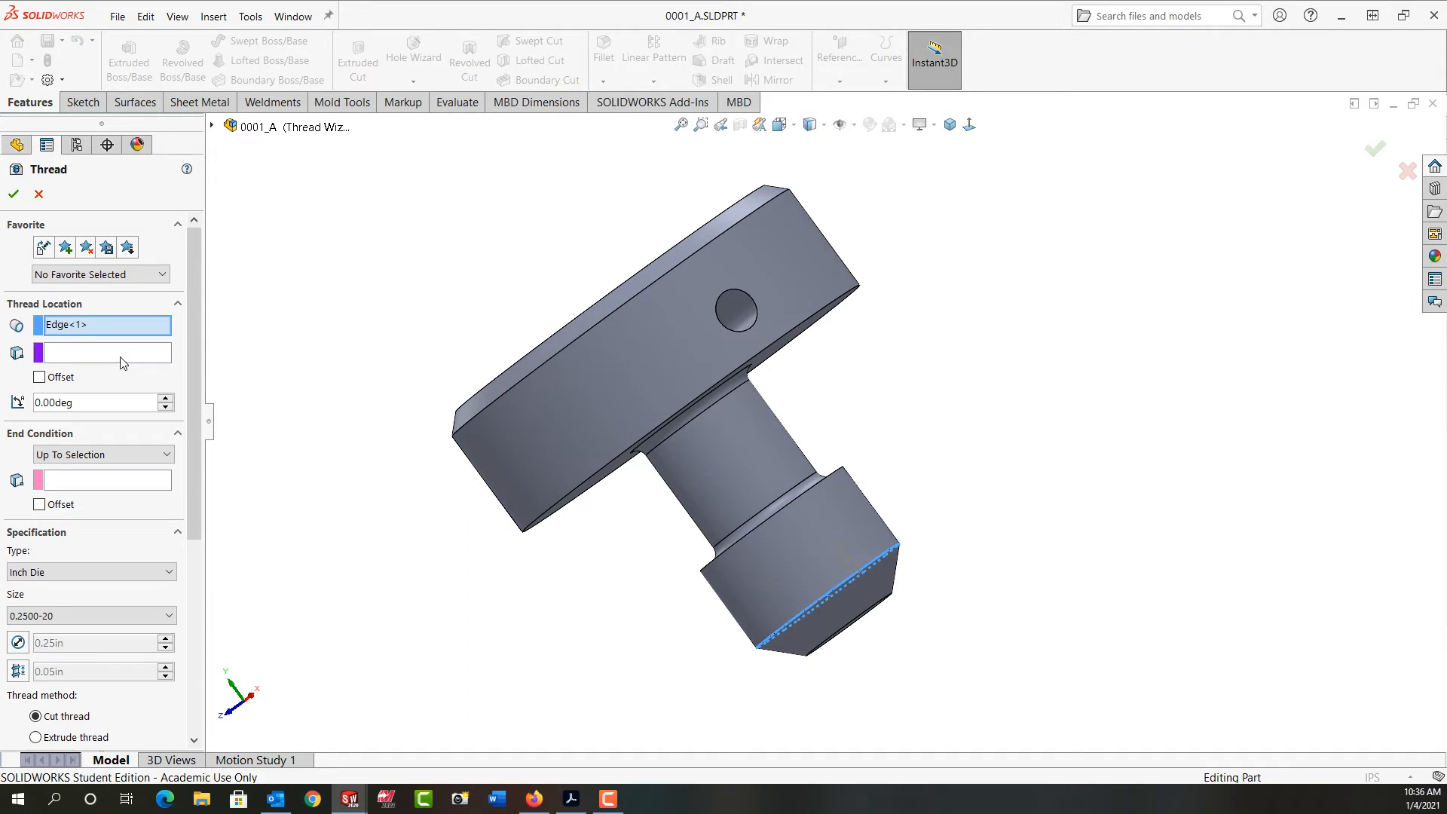
middle_drag(888, 639, 897, 571)
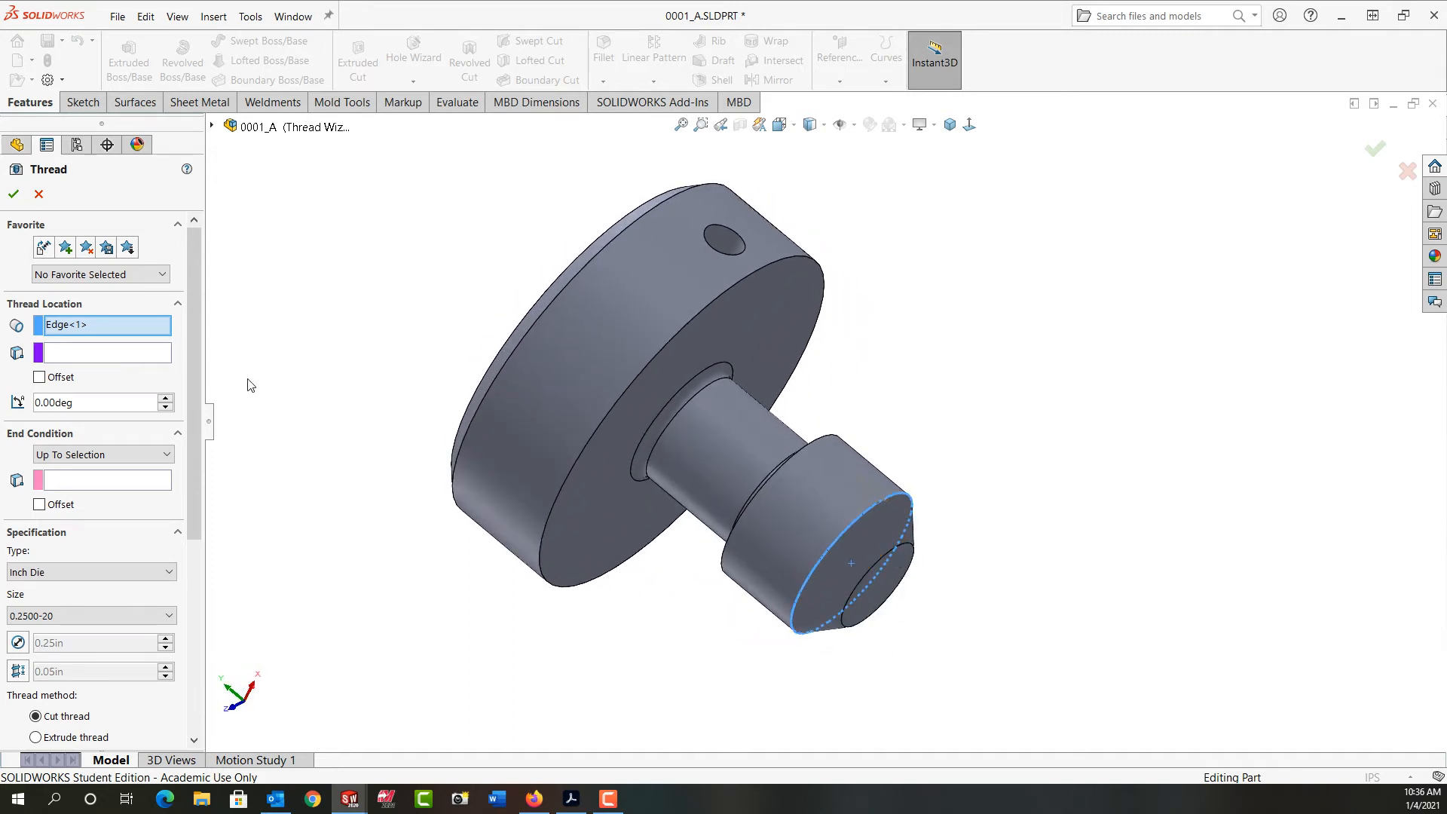
click(102, 354)
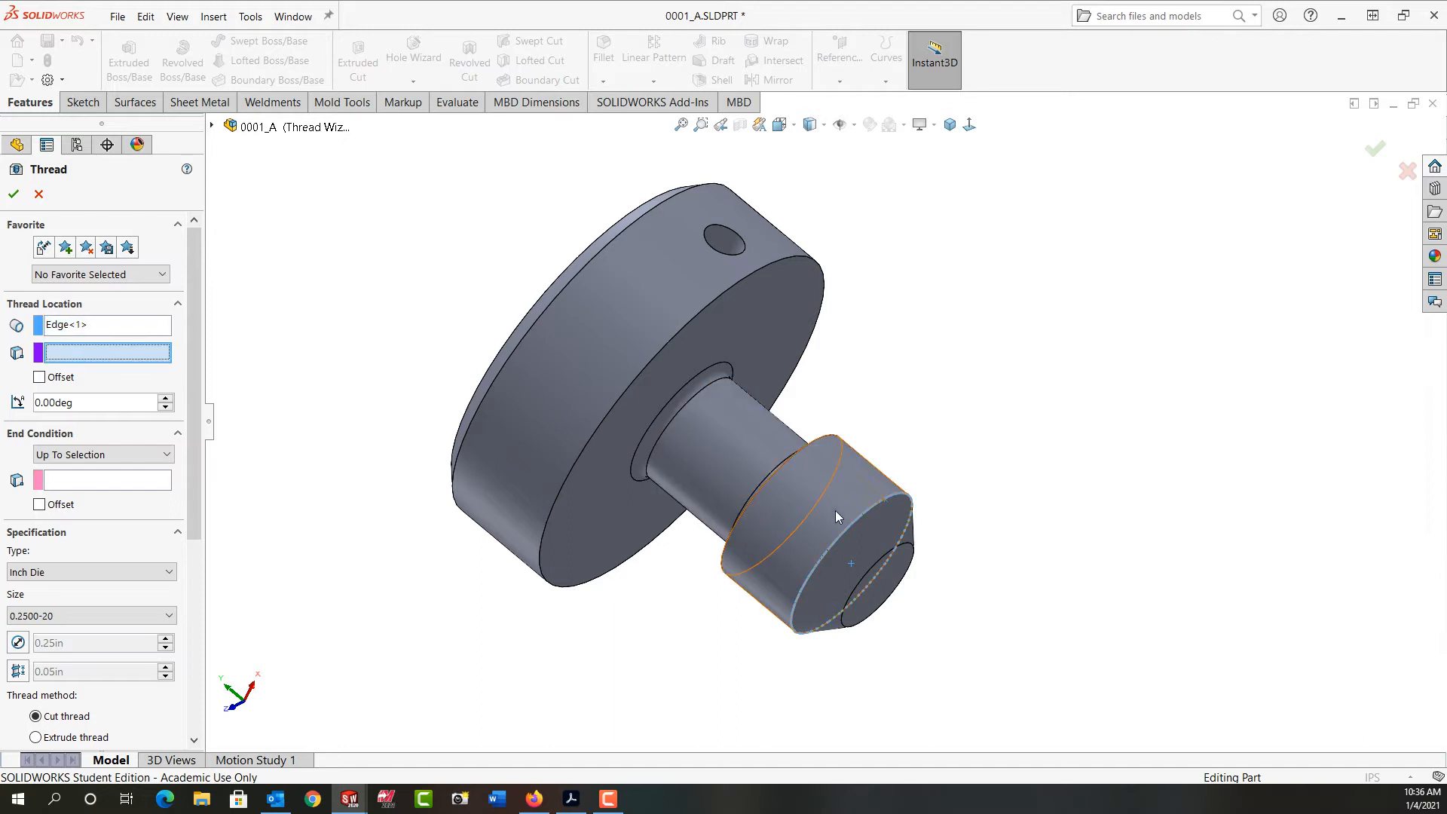
click(884, 562)
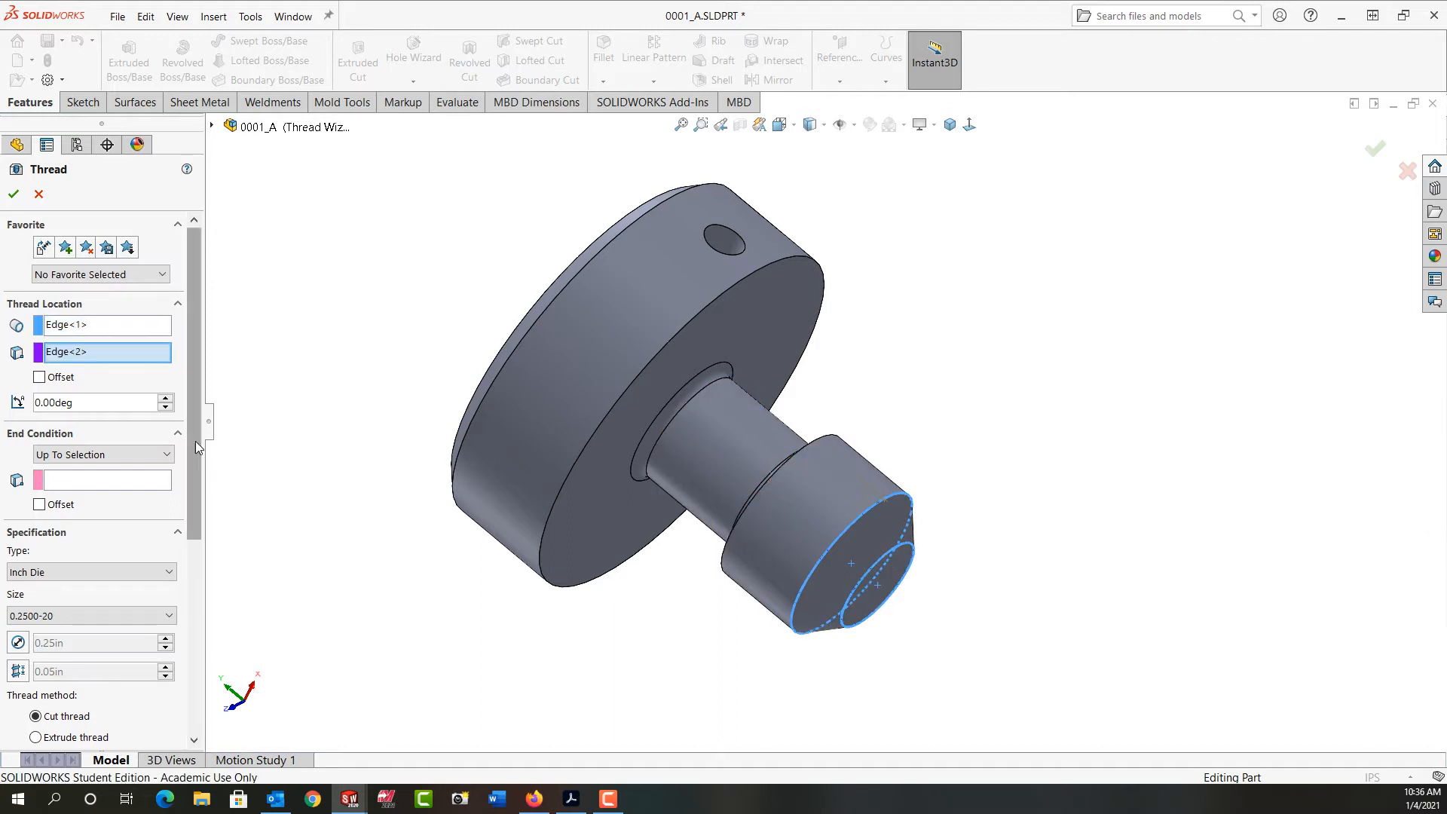
Step: Set the thread's end condition to Up To Selection, ending at the shank cylinder's circular edge nearest the head
drag(196, 448, 196, 486)
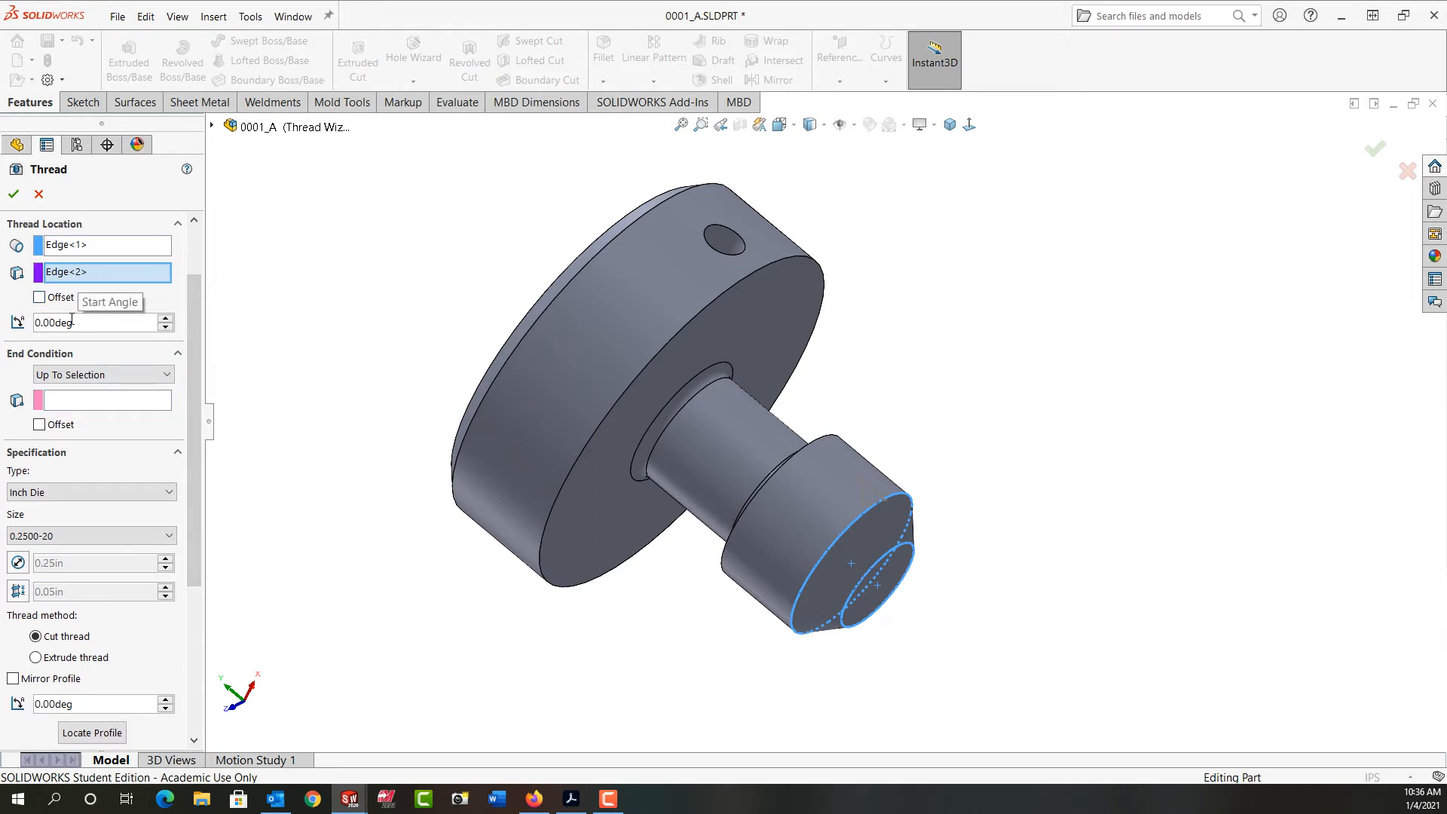
click(126, 377)
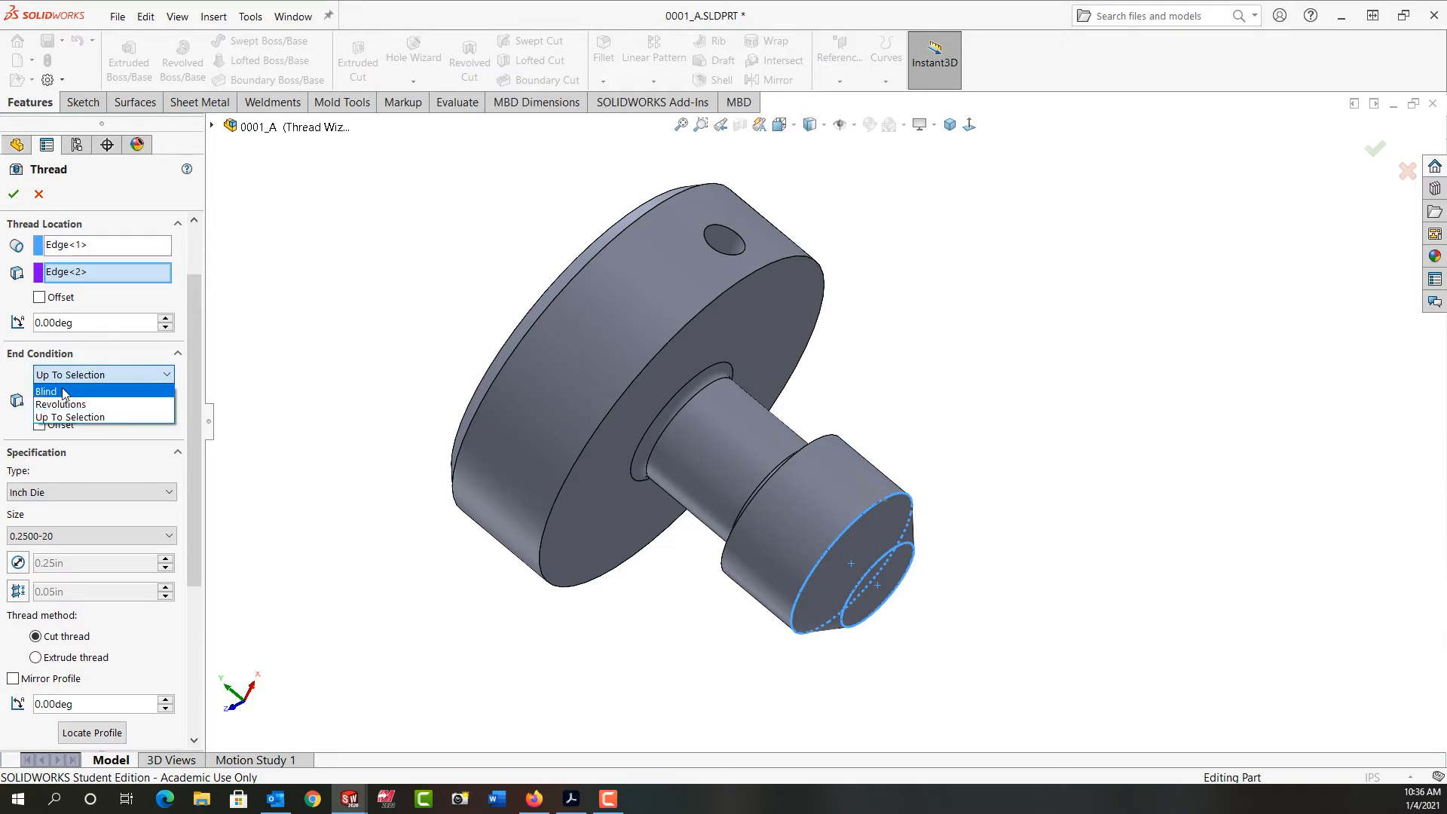
click(79, 416)
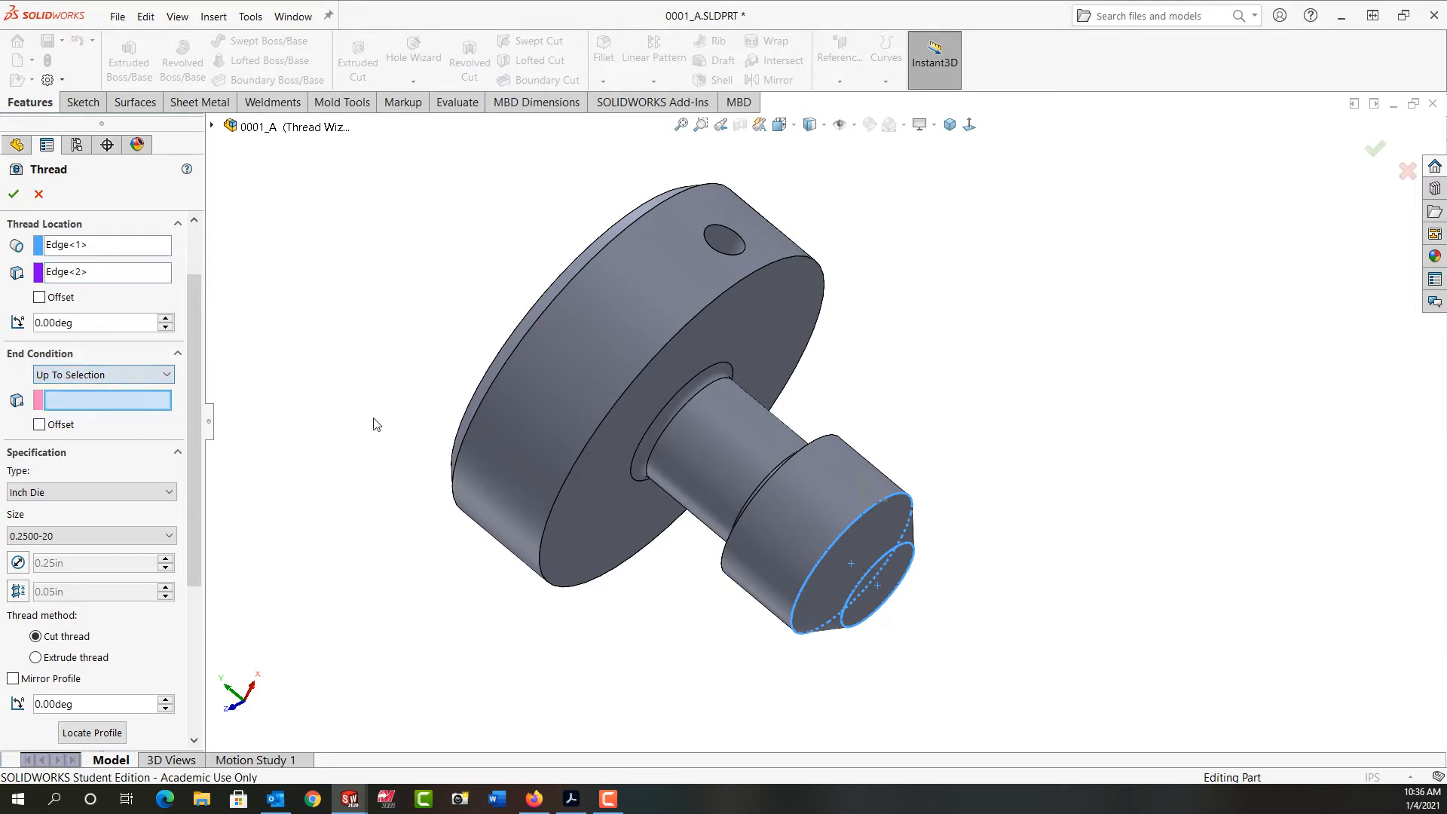
middle_drag(332, 355, 400, 377)
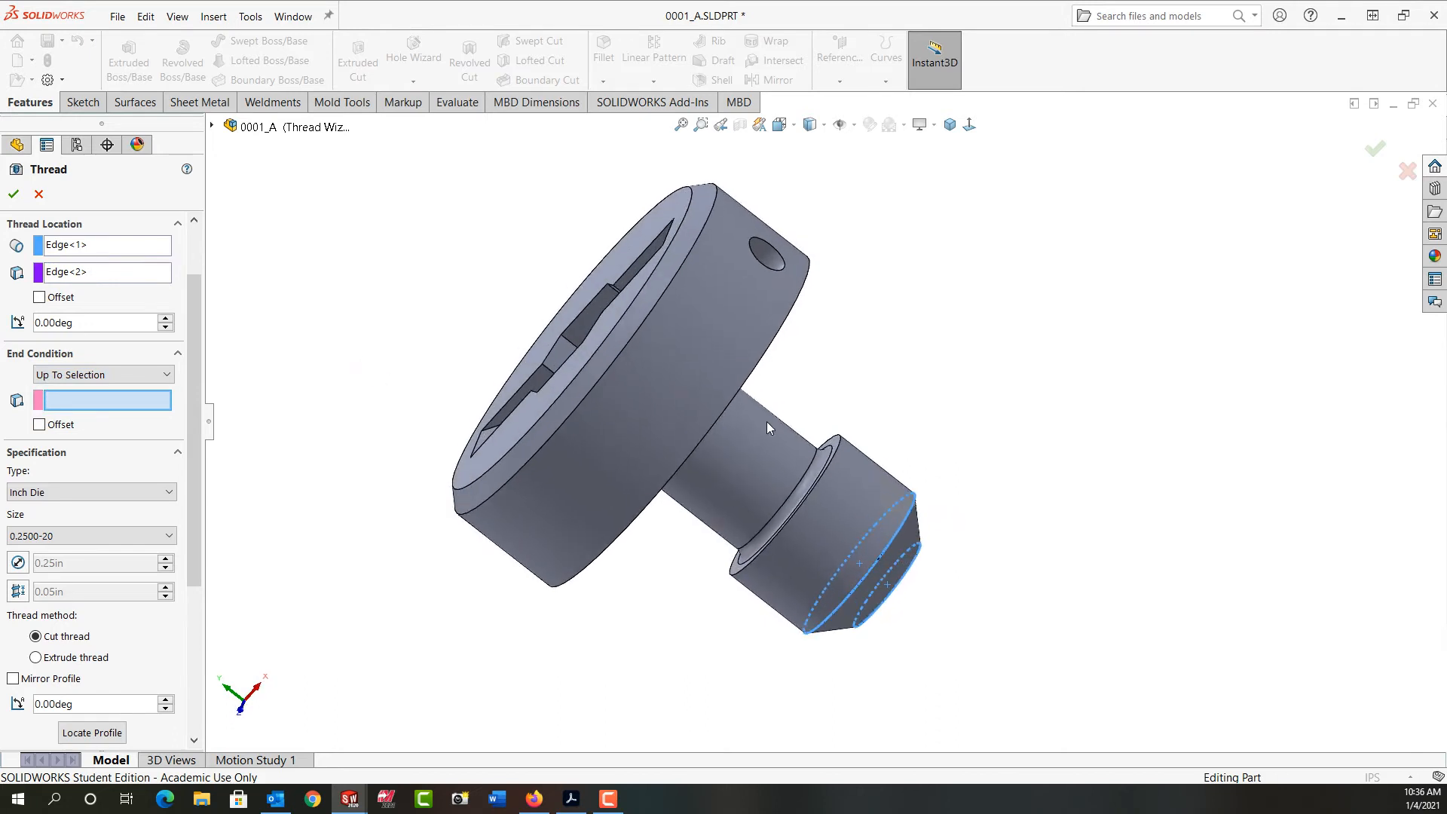
click(838, 447)
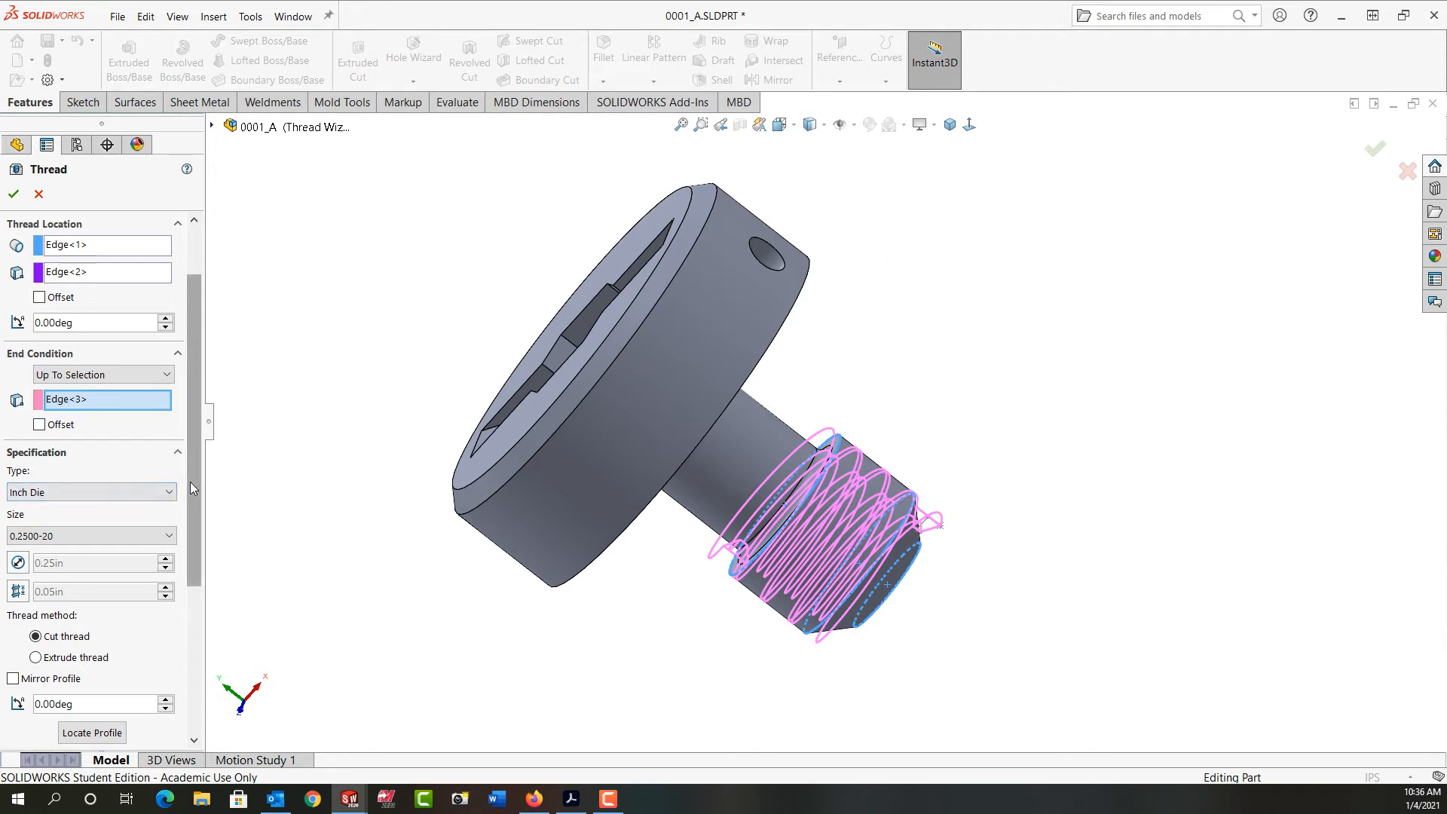
Step: Specify the thread as type Inch Die with size 0.2500-20
drag(190, 482, 196, 576)
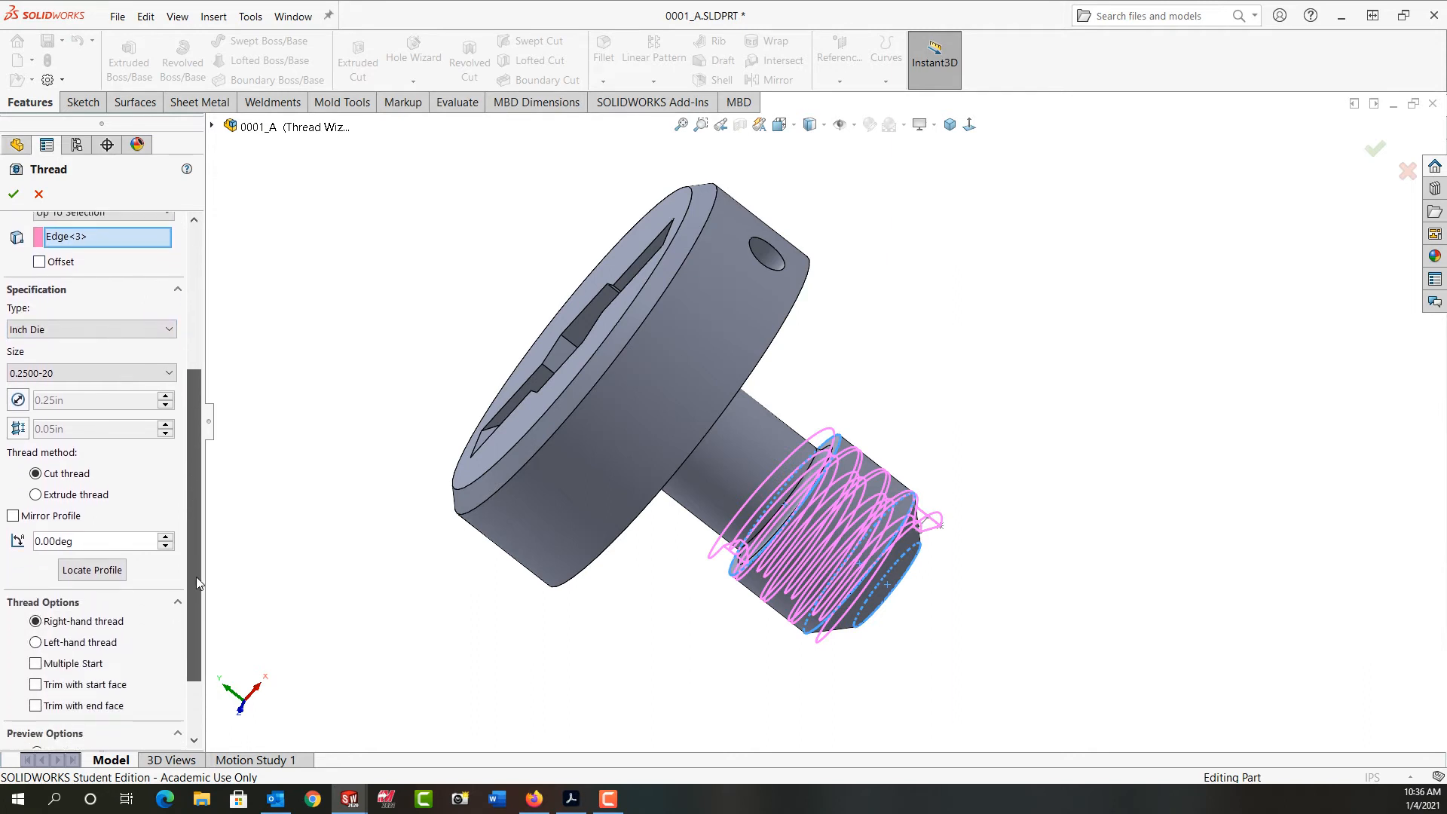
click(169, 332)
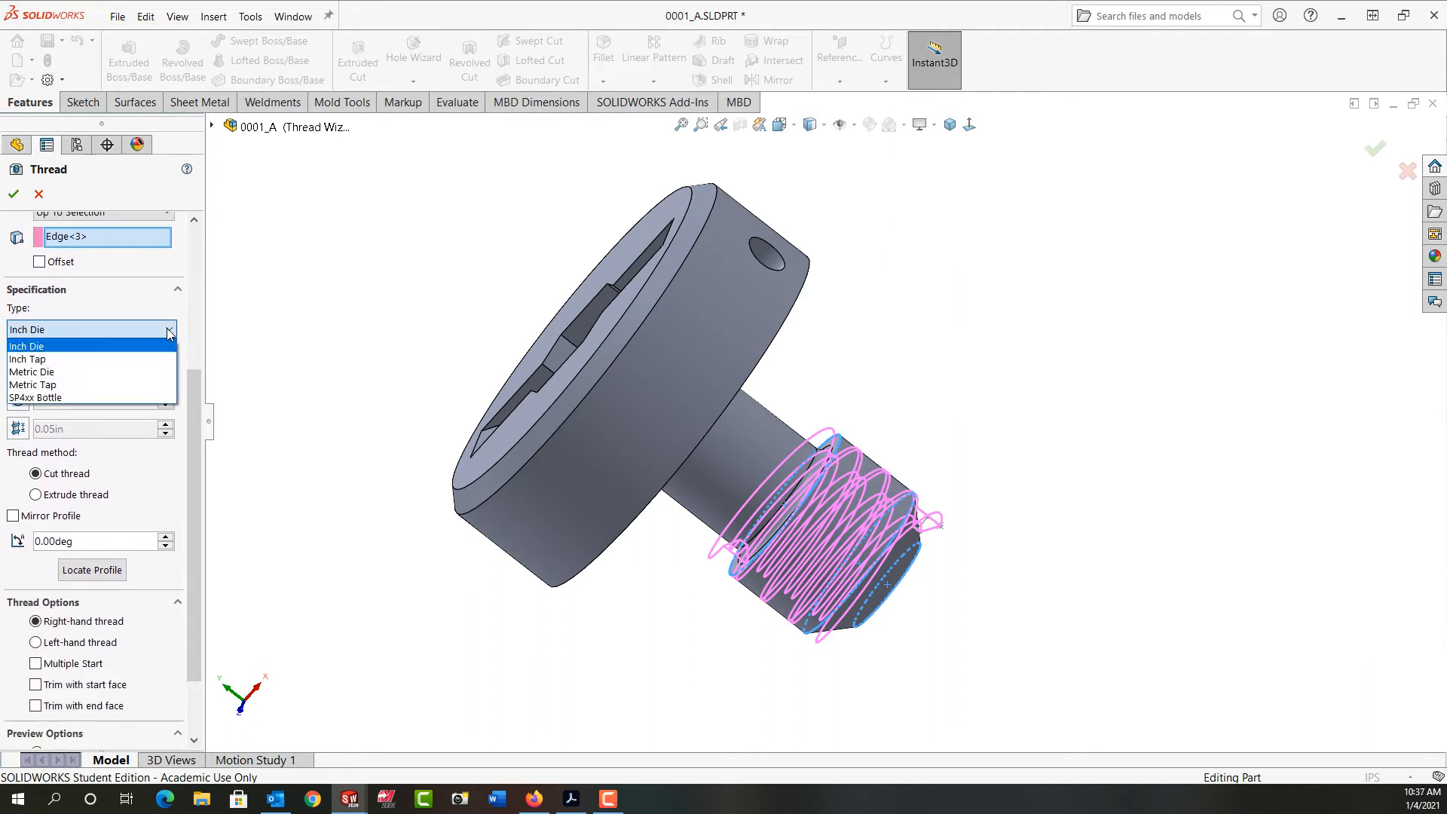
click(25, 348)
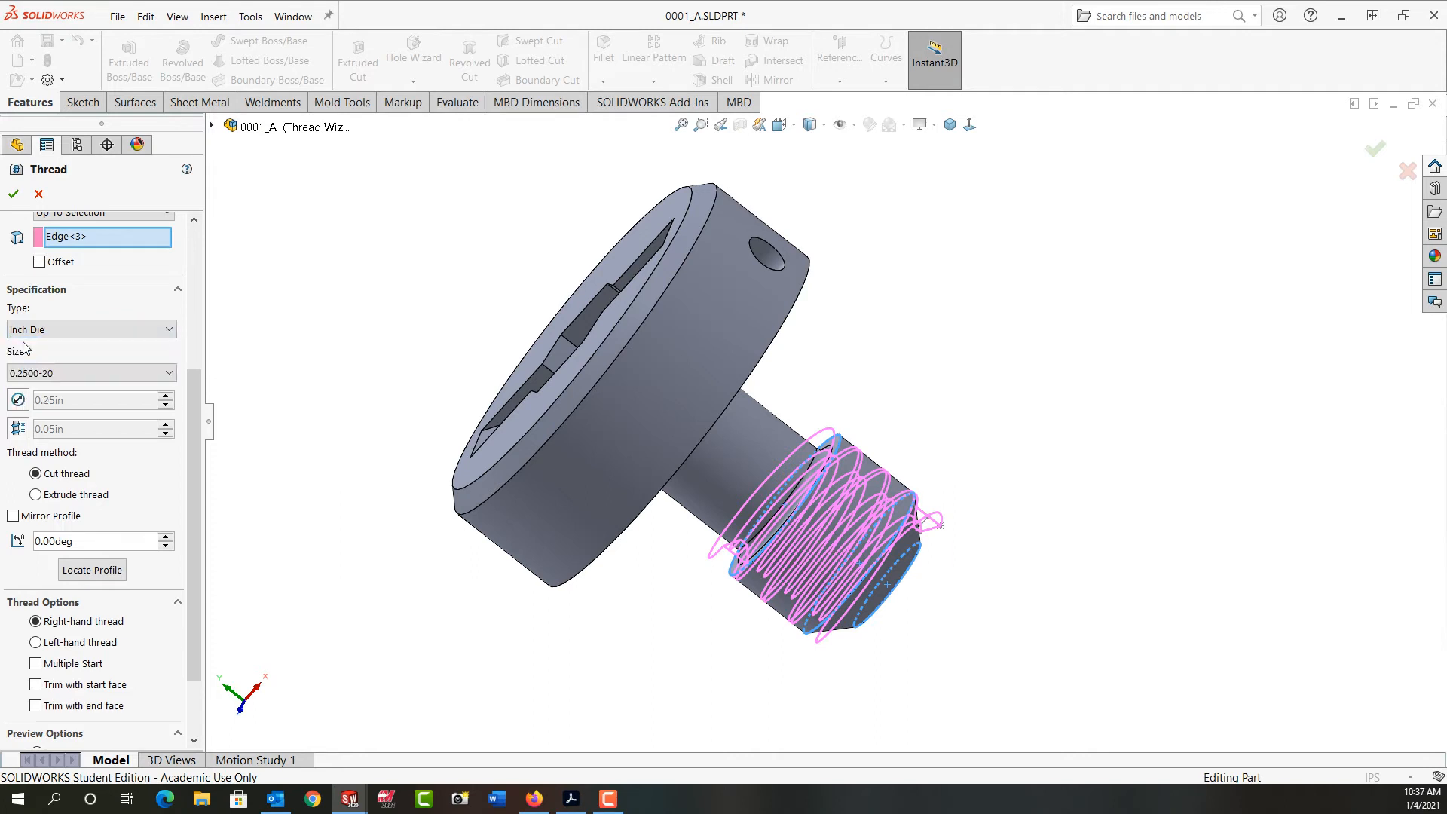
click(63, 373)
click(62, 373)
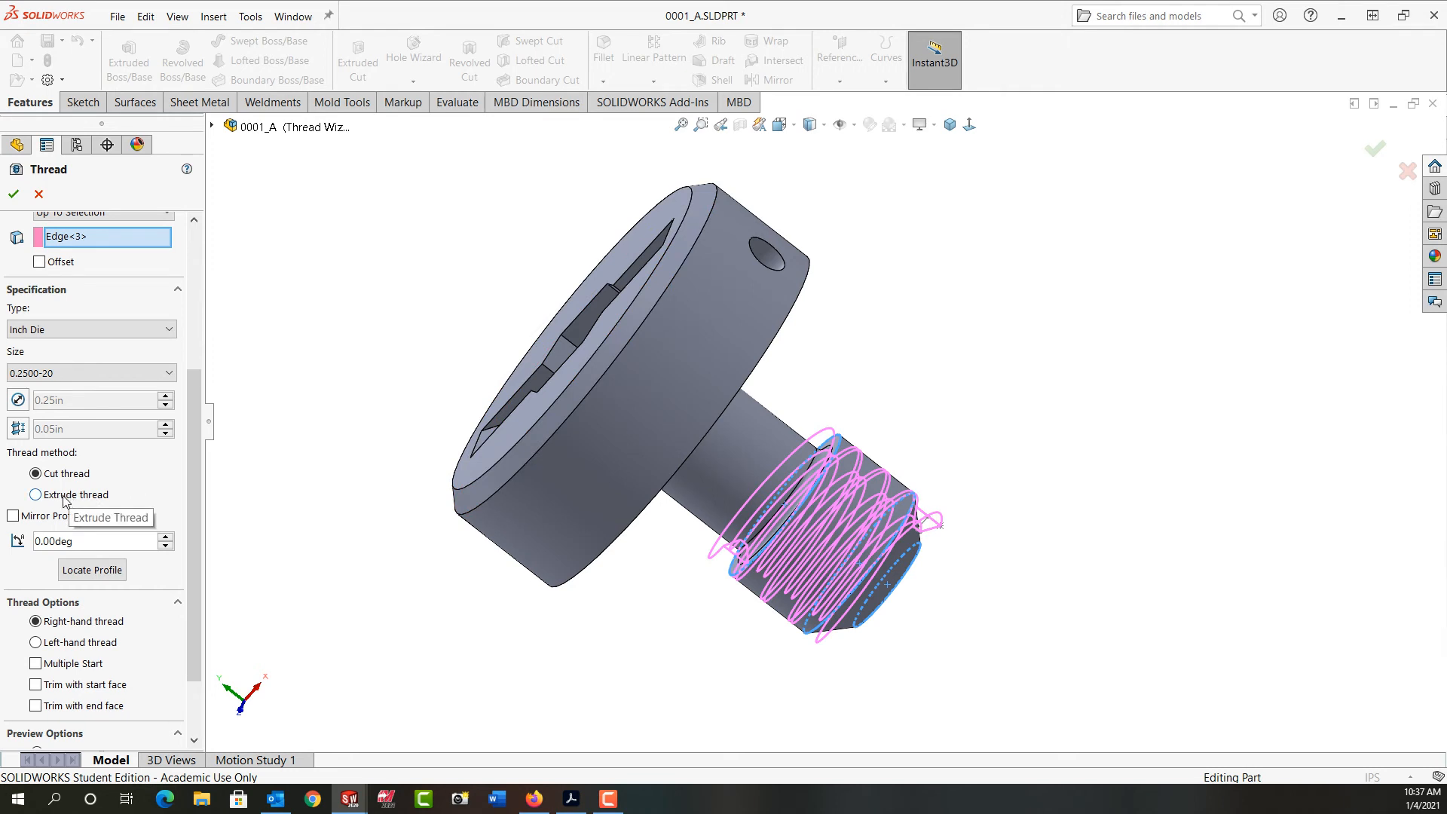
Step: Trim the cut thread with both its start face and its end face
drag(199, 530, 188, 629)
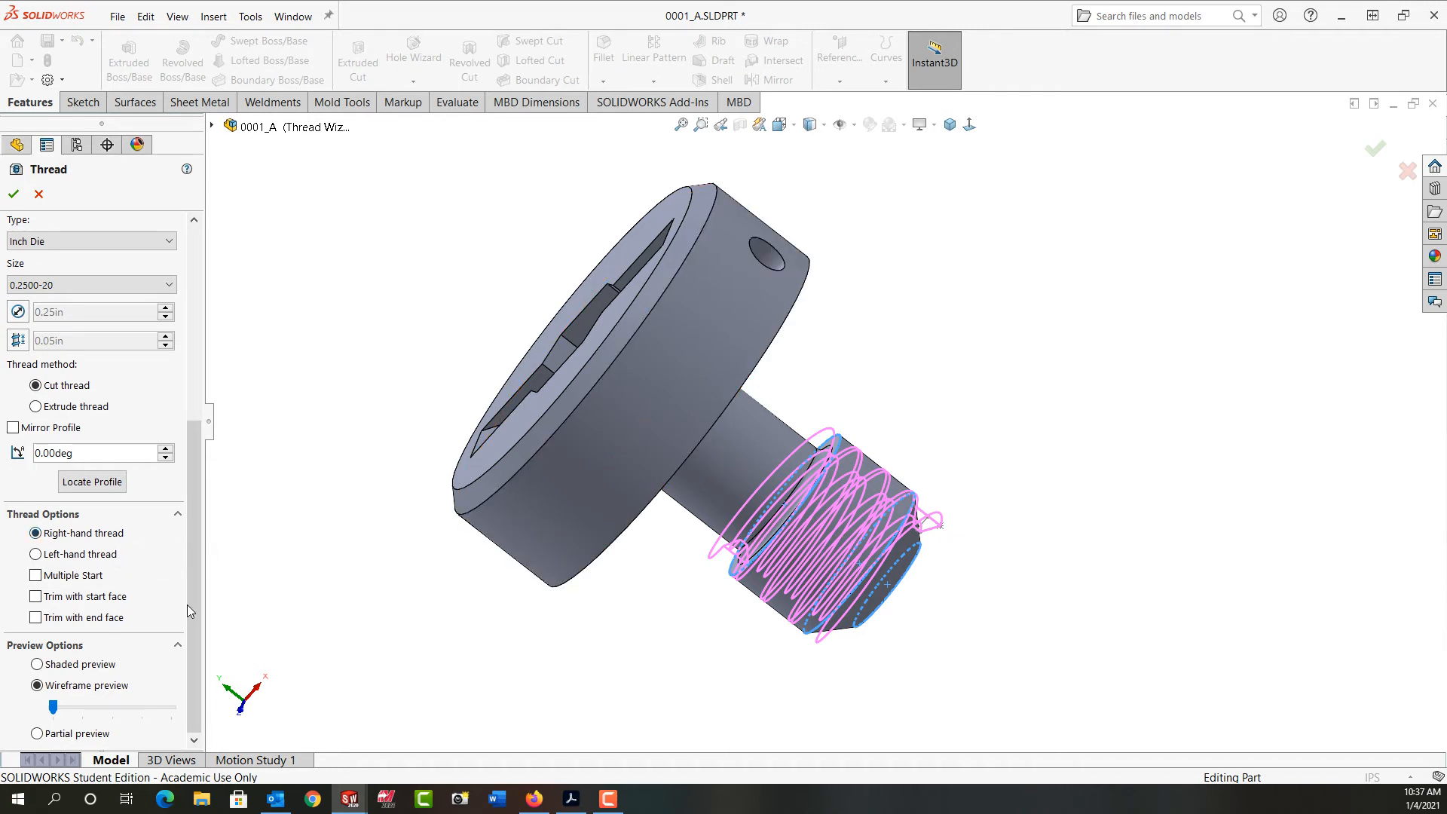
mouse_move(188, 614)
mouse_down()
mouse_move(192, 562)
mouse_move(192, 587)
mouse_up()
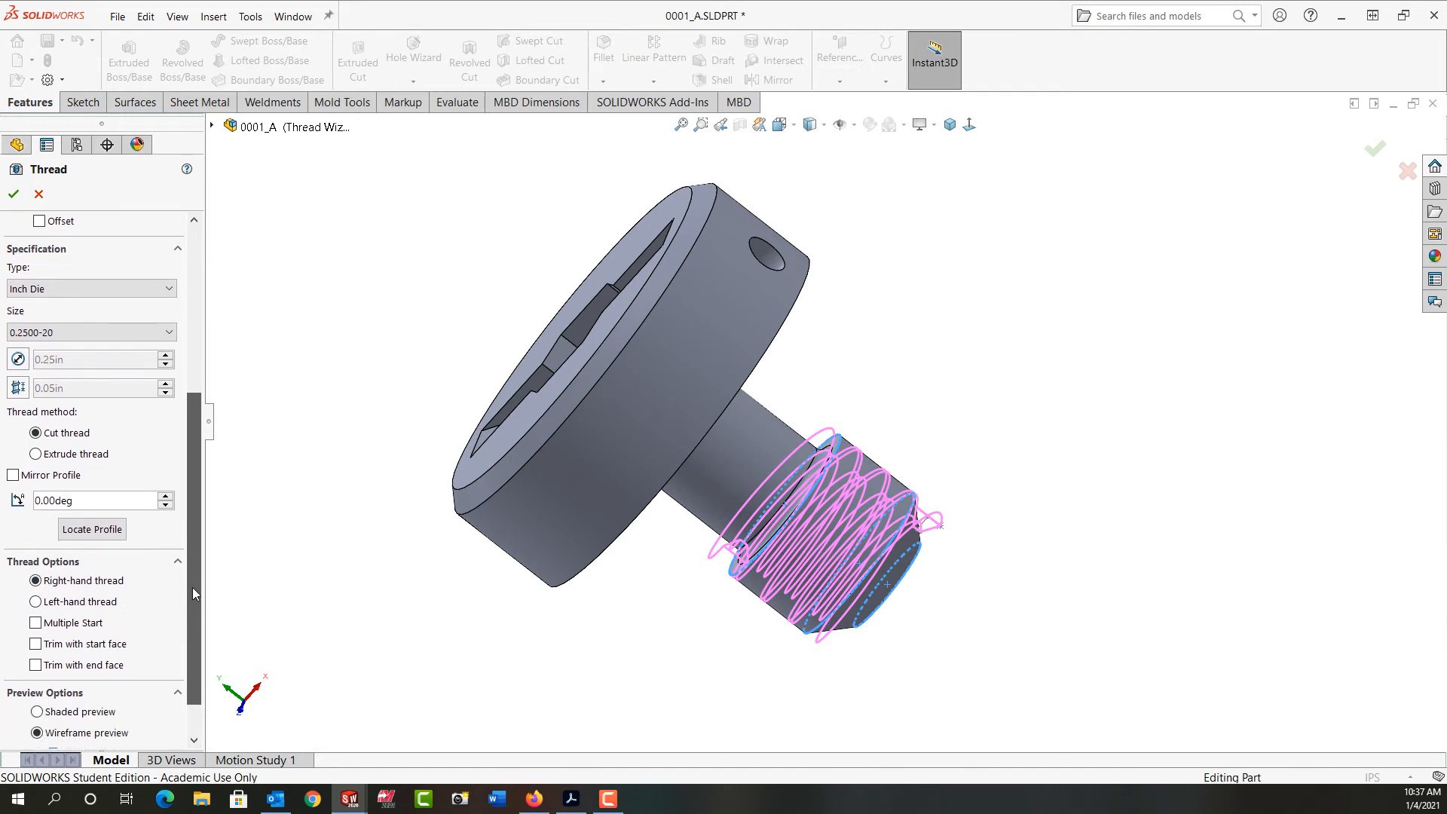
middle_drag(832, 510, 848, 467)
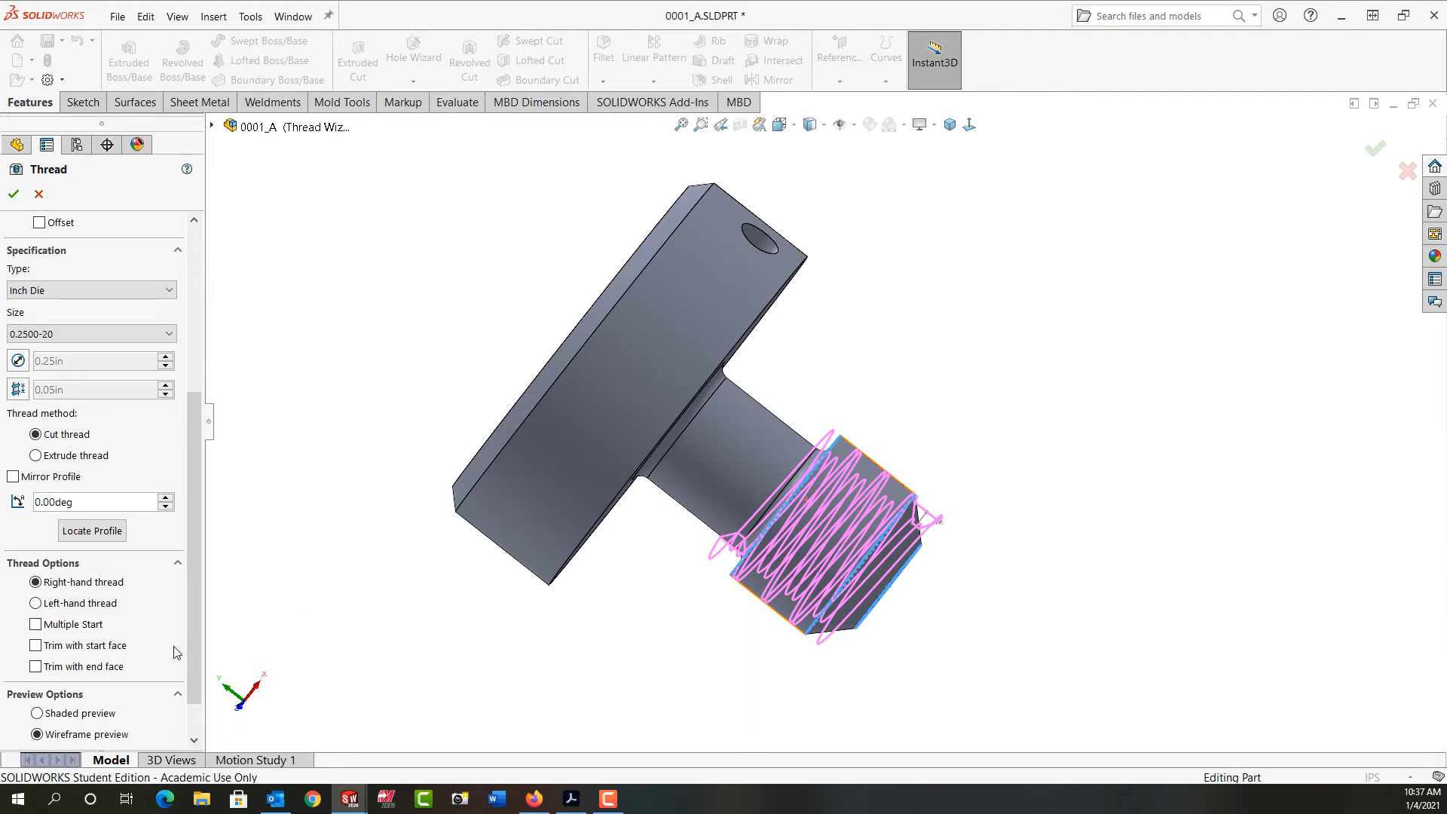
click(36, 647)
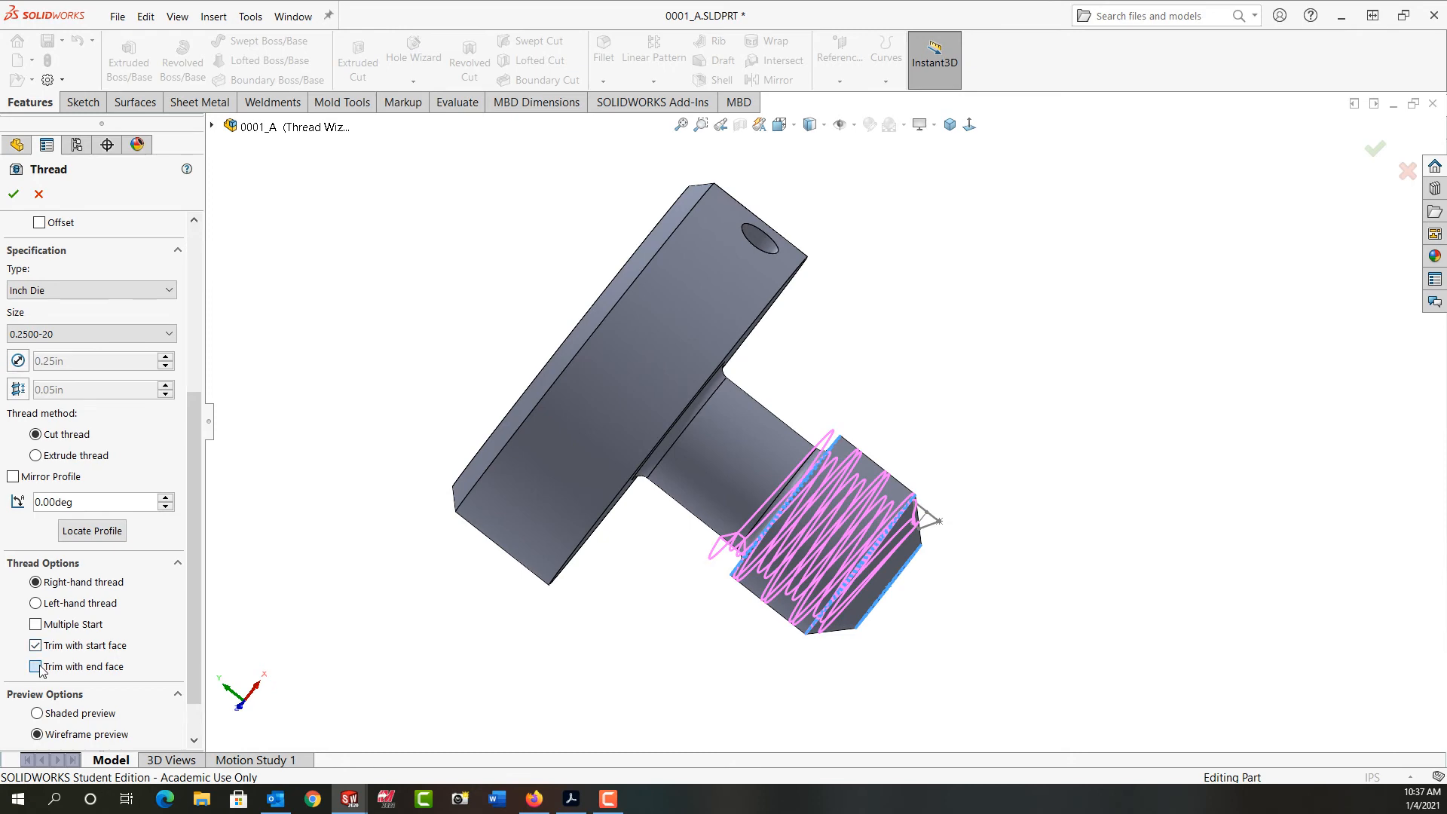
click(37, 666)
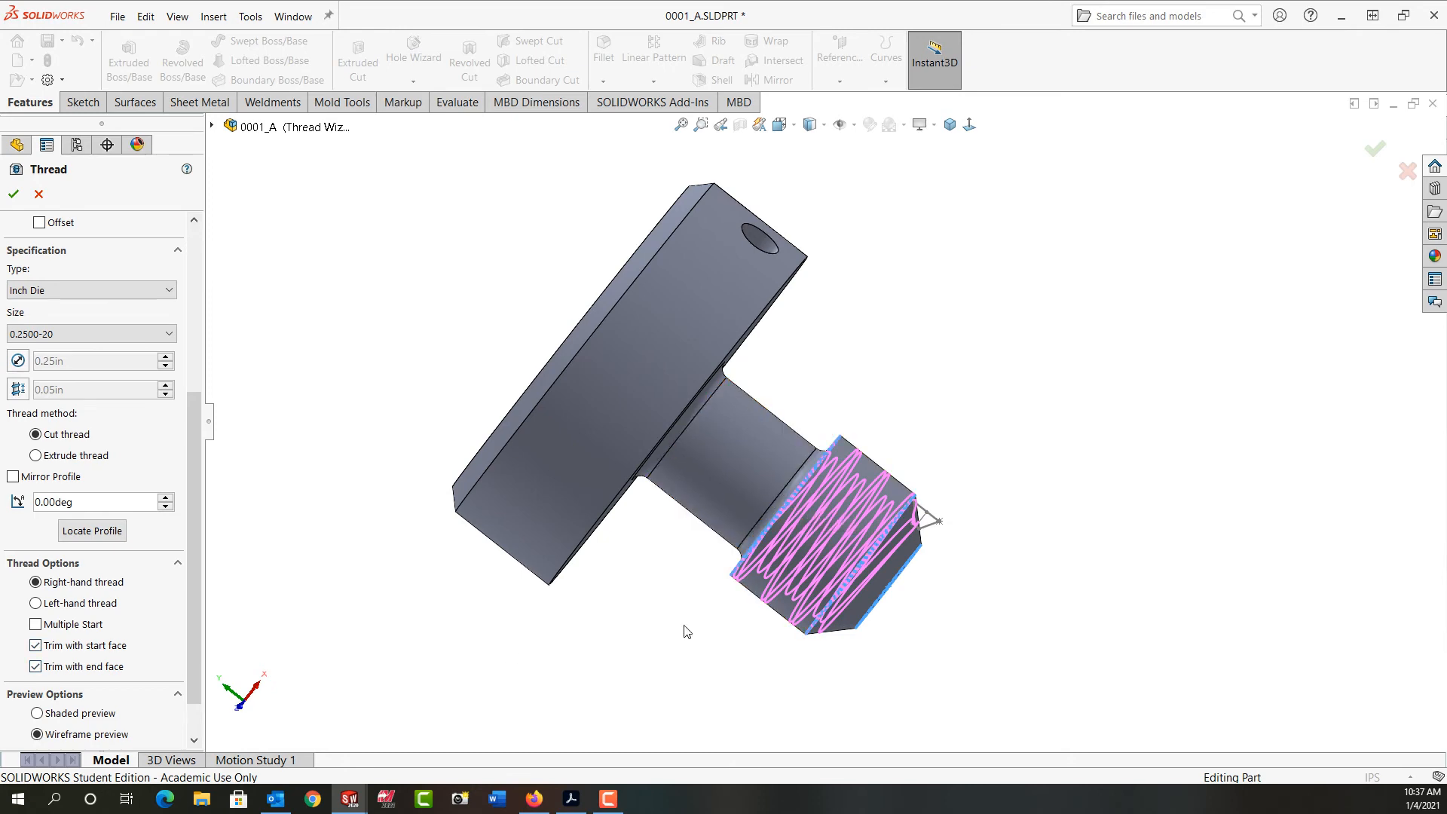
Step: Offset the thread's start location by 0.05 in with the direction reversed, so the profile starts beyond the shank tip
middle_drag(686, 632, 613, 698)
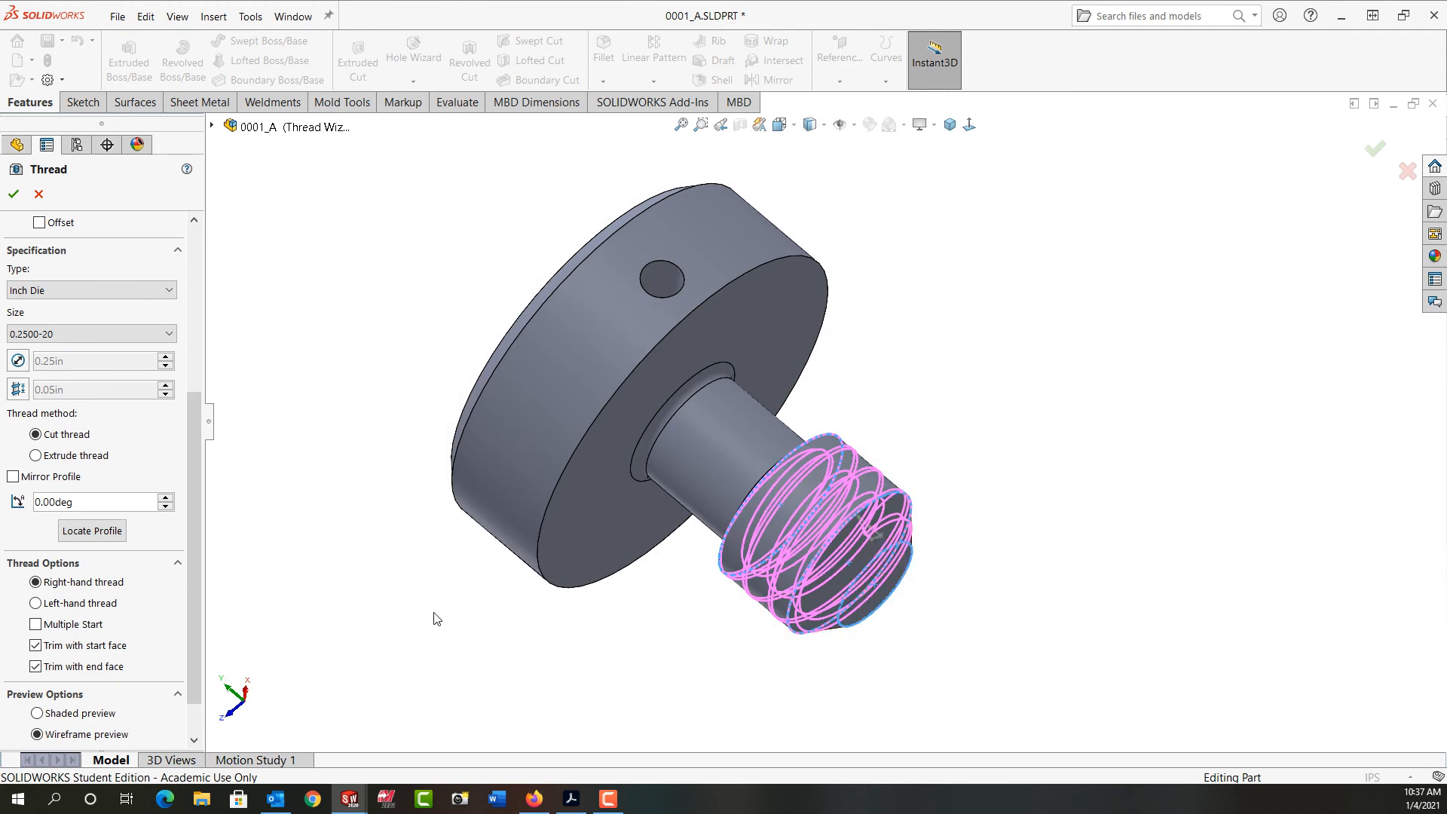
drag(188, 576, 201, 360)
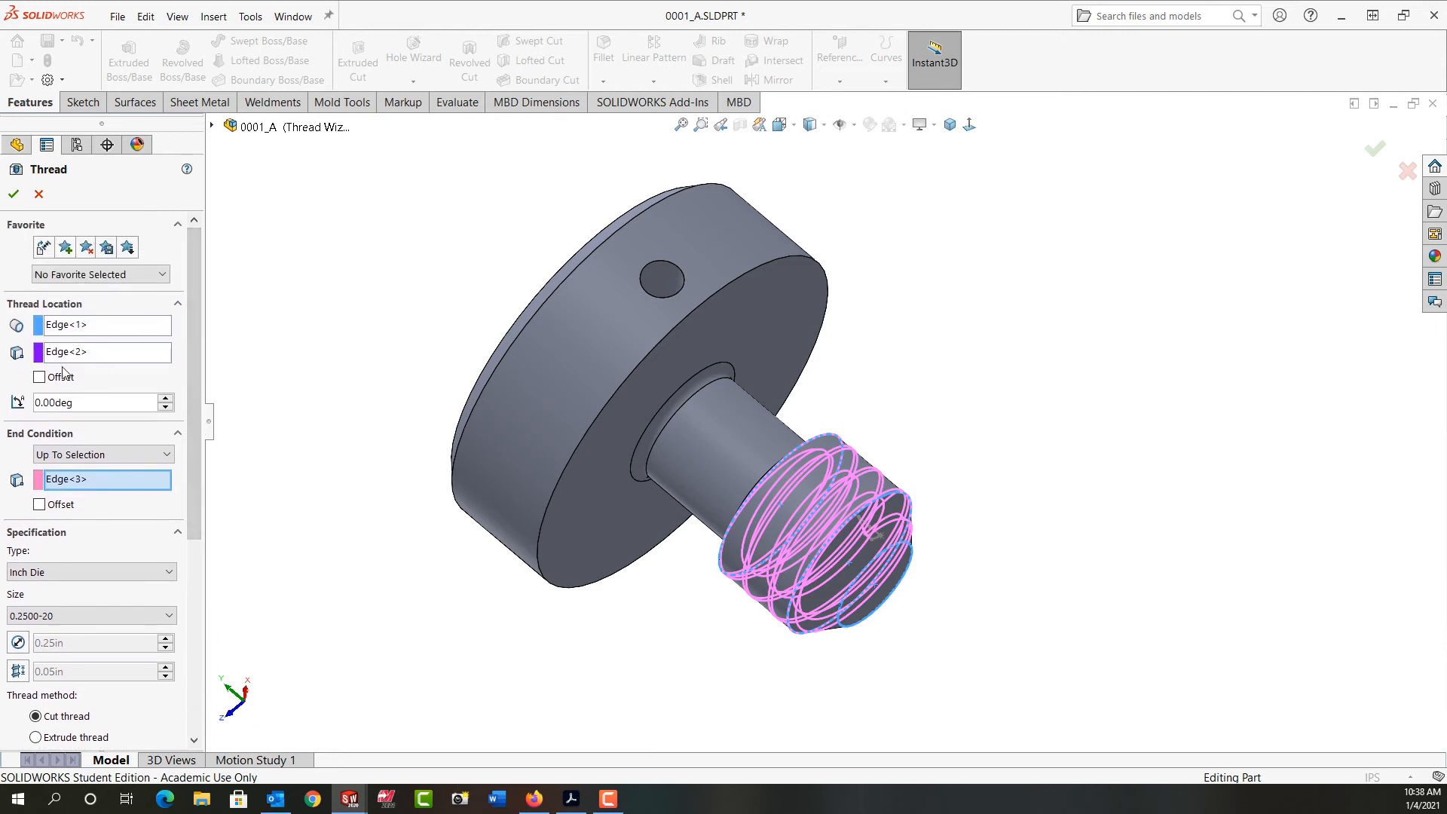
click(40, 379)
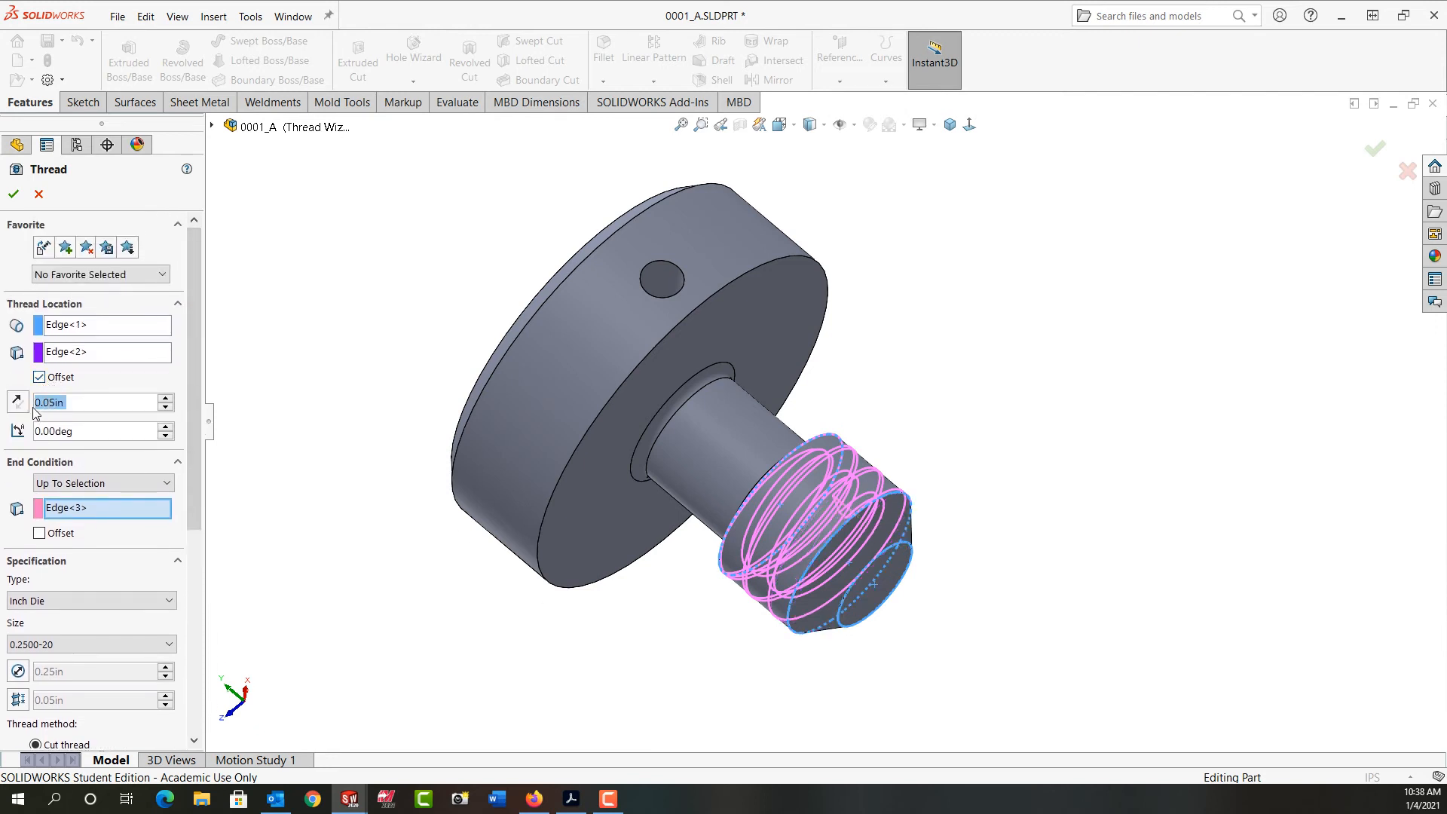
click(18, 403)
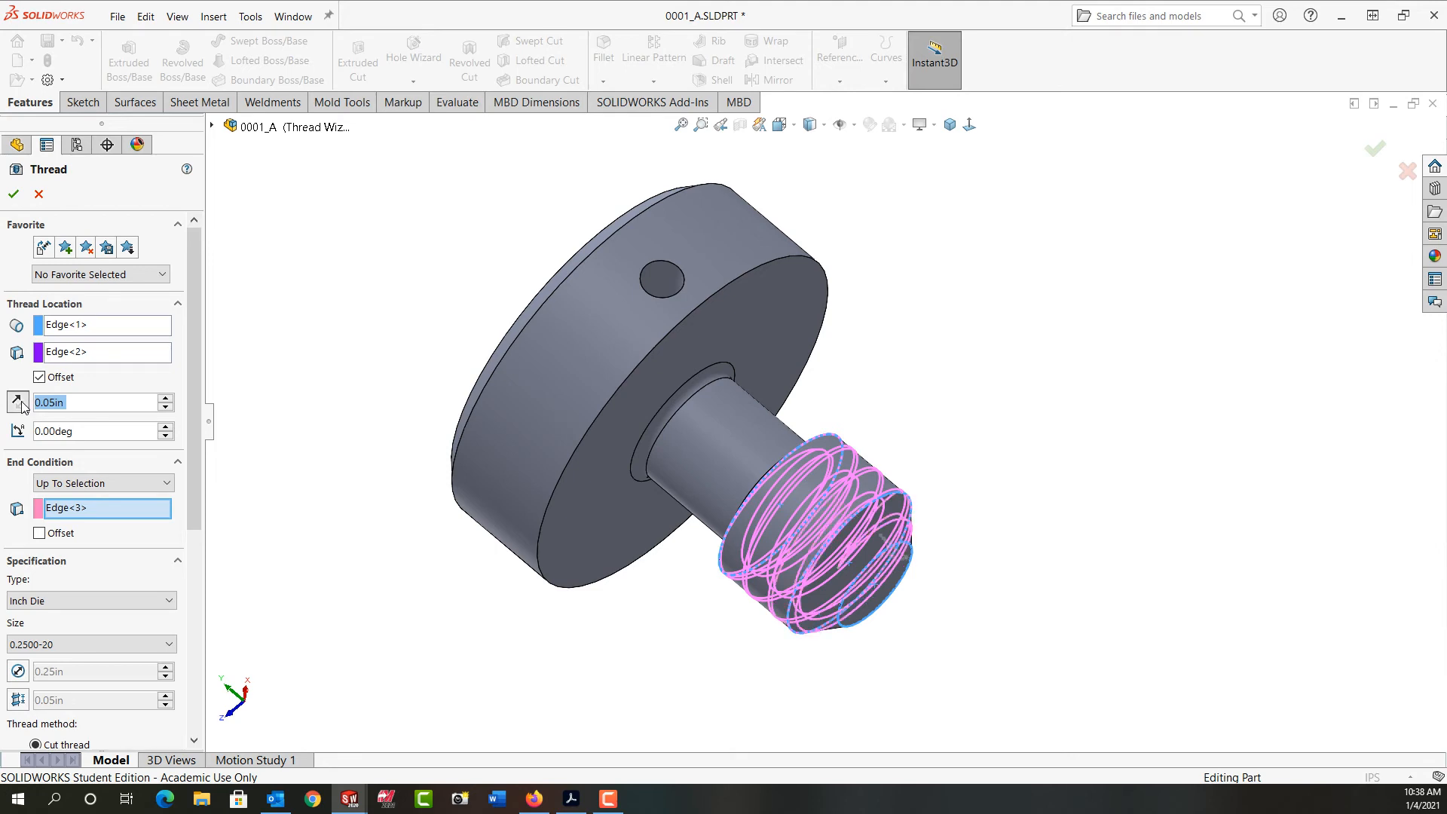
middle_drag(365, 466, 502, 516)
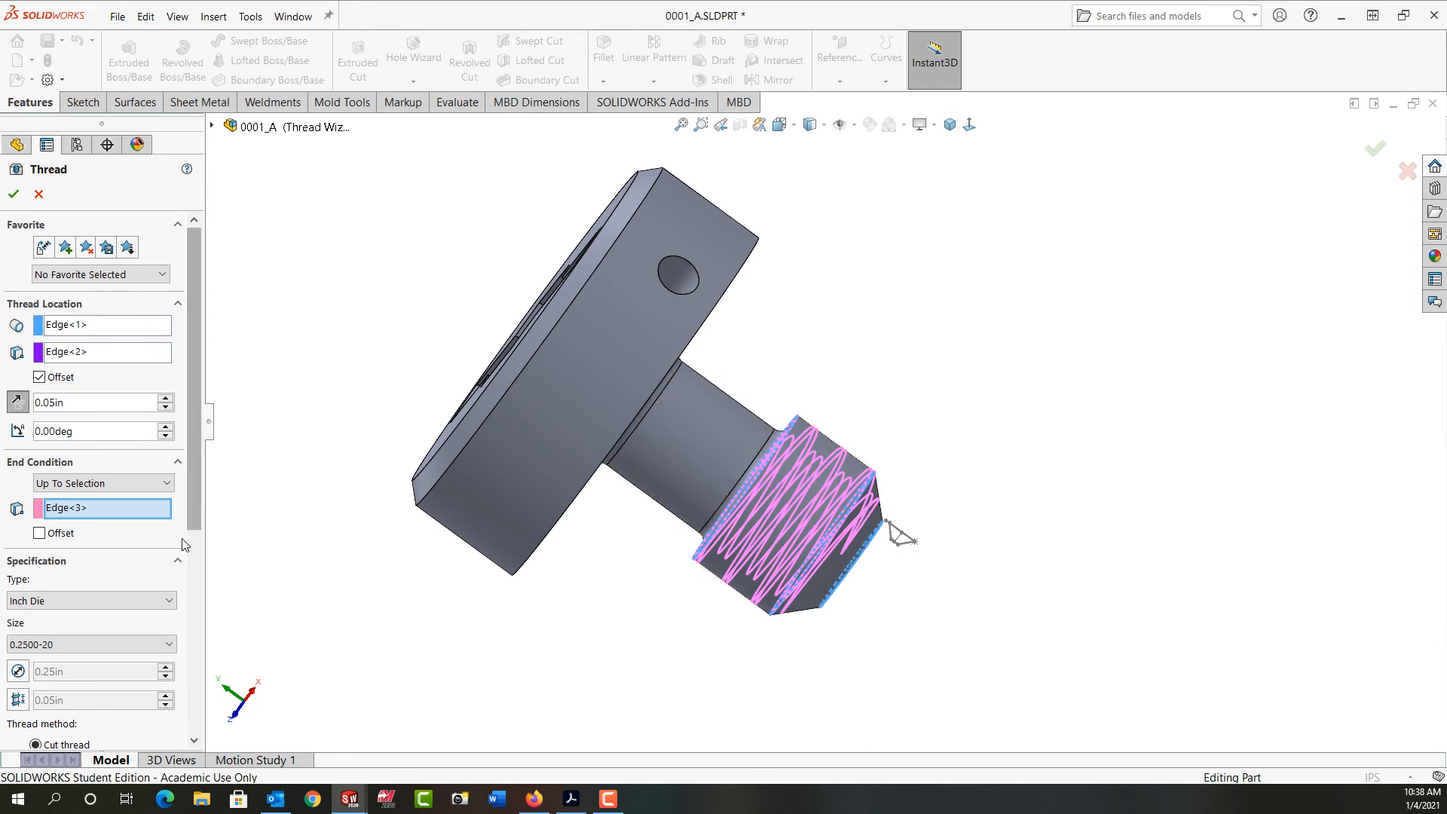
Step: Offset the thread's end by 0.05 in past the selected edge, in the unreversed direction, and create the thread
click(40, 534)
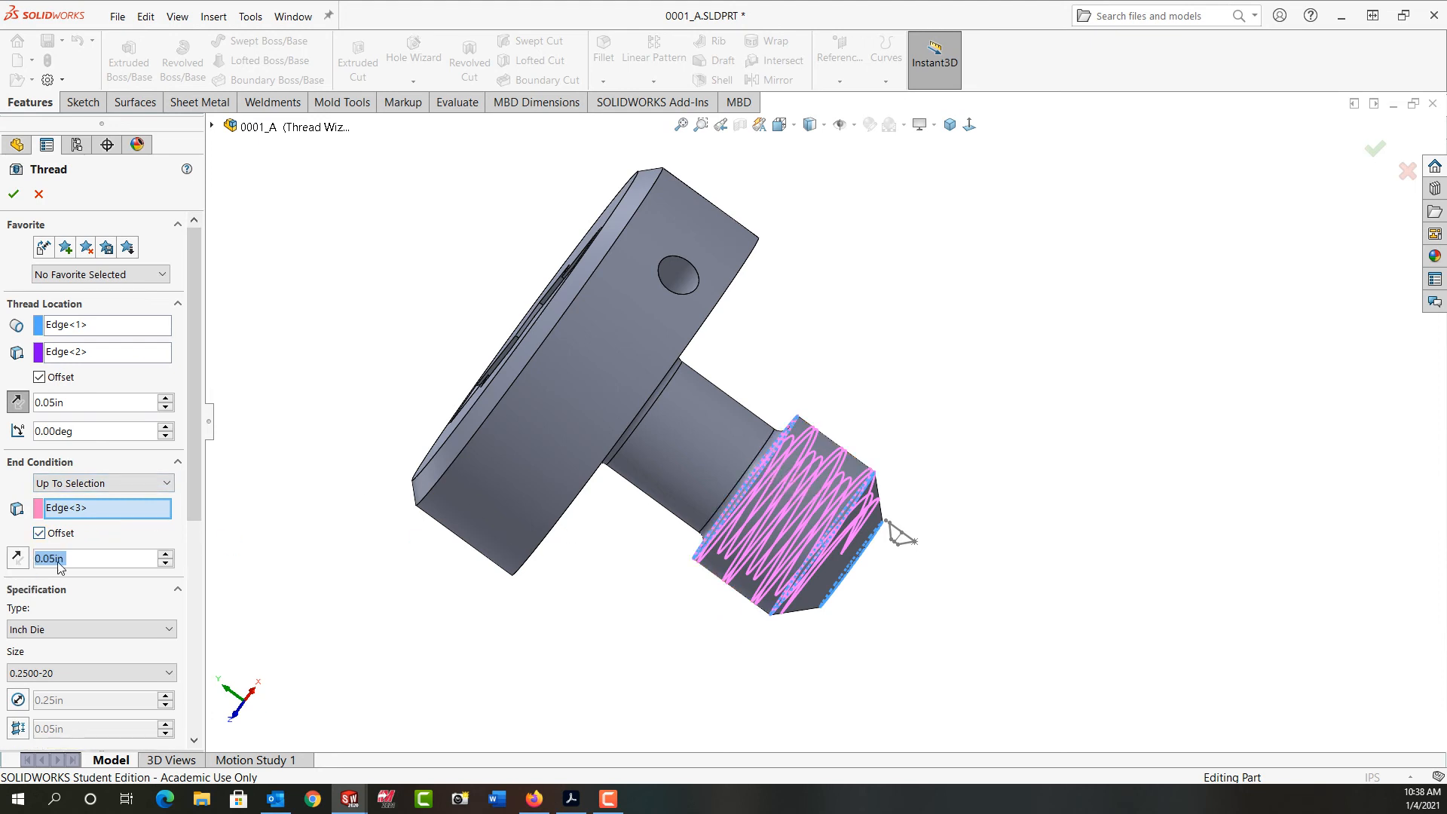
click(18, 557)
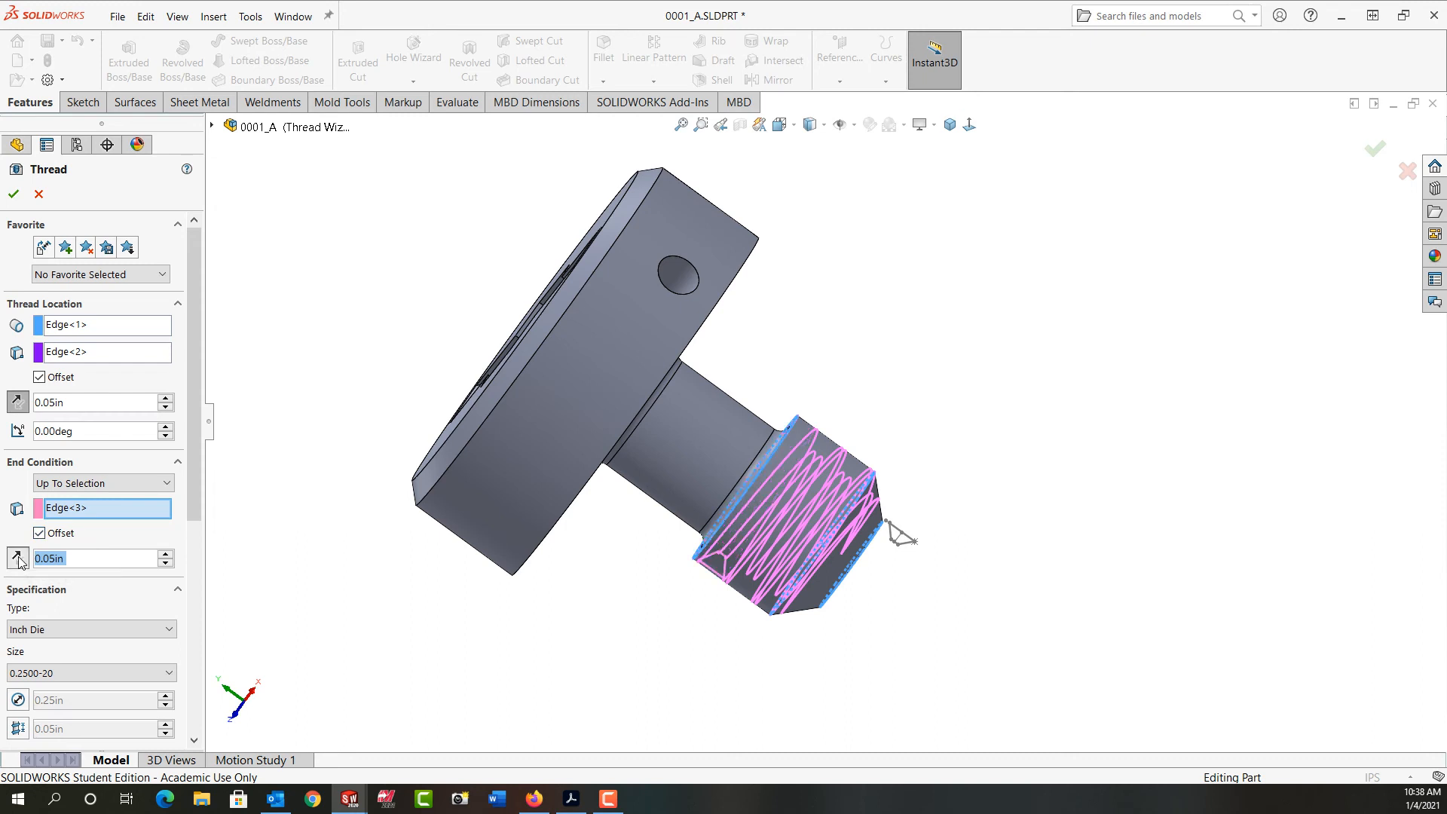
click(19, 558)
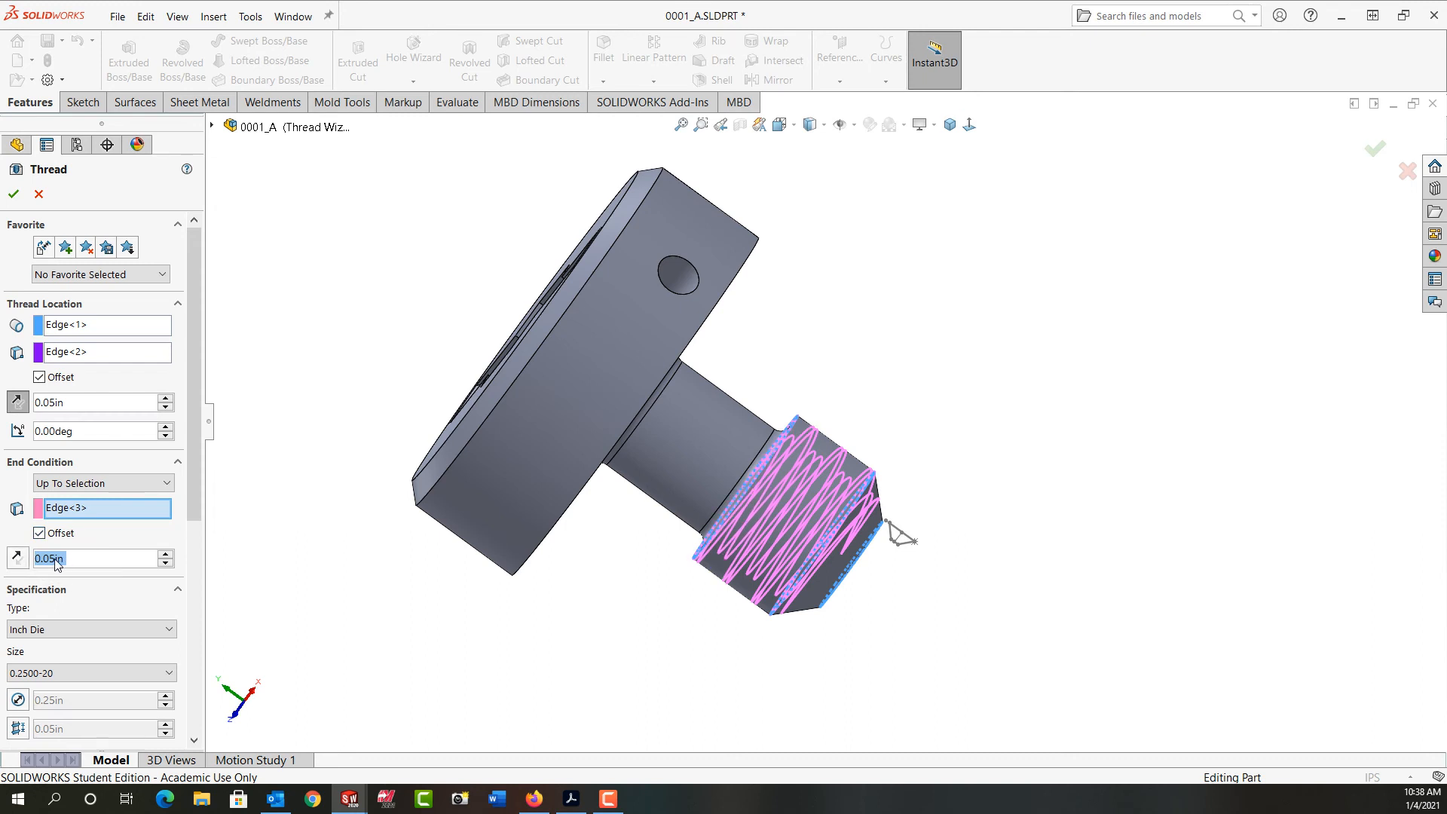
click(192, 502)
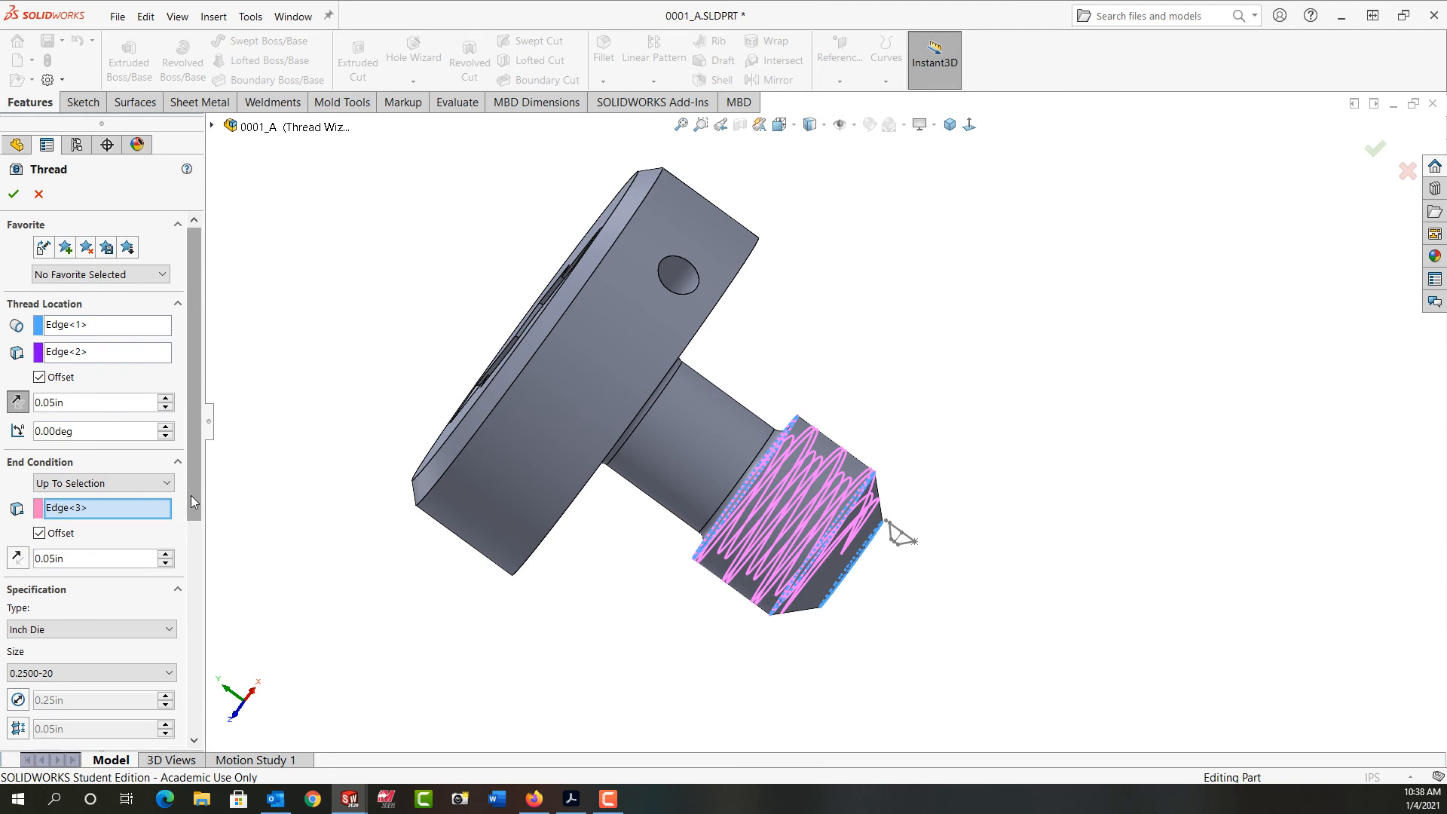
click(12, 196)
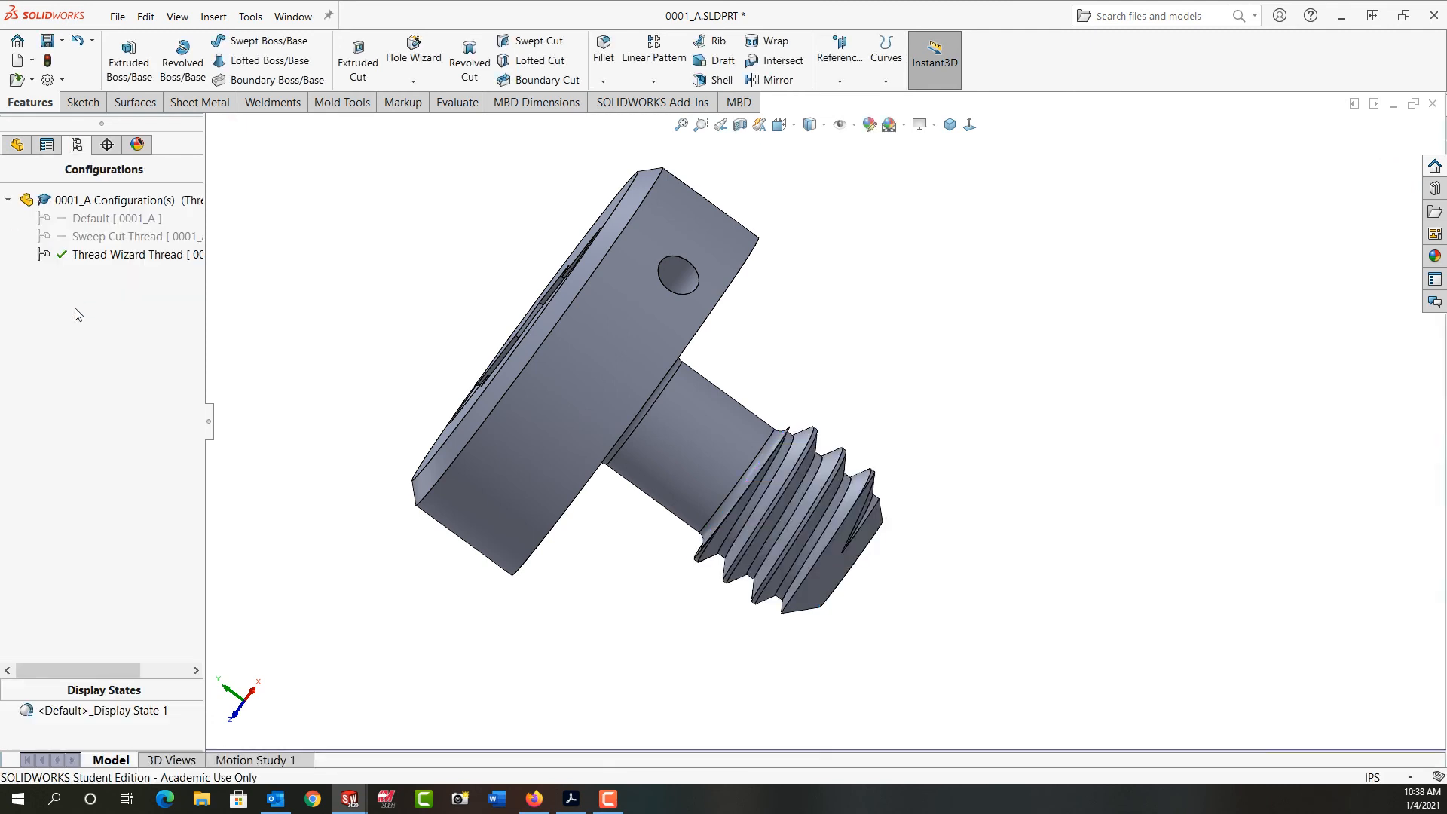
Step: Check the screw's thread by activating the Default, Sweep Cut Thread and Thread Wizard Thread configurations, leaving Thread Wizard Thread active
middle_drag(484, 399, 416, 573)
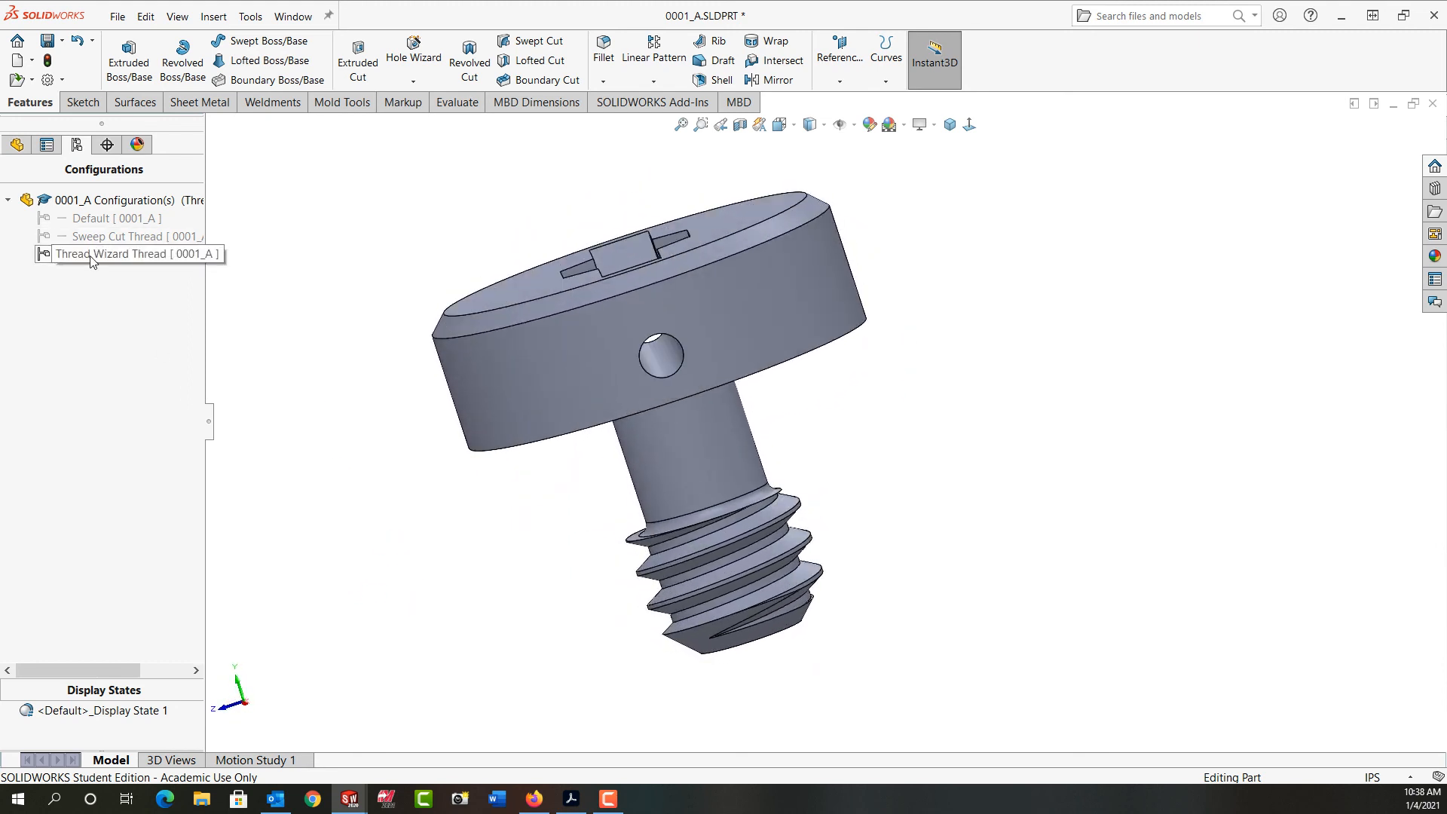
double_click(88, 218)
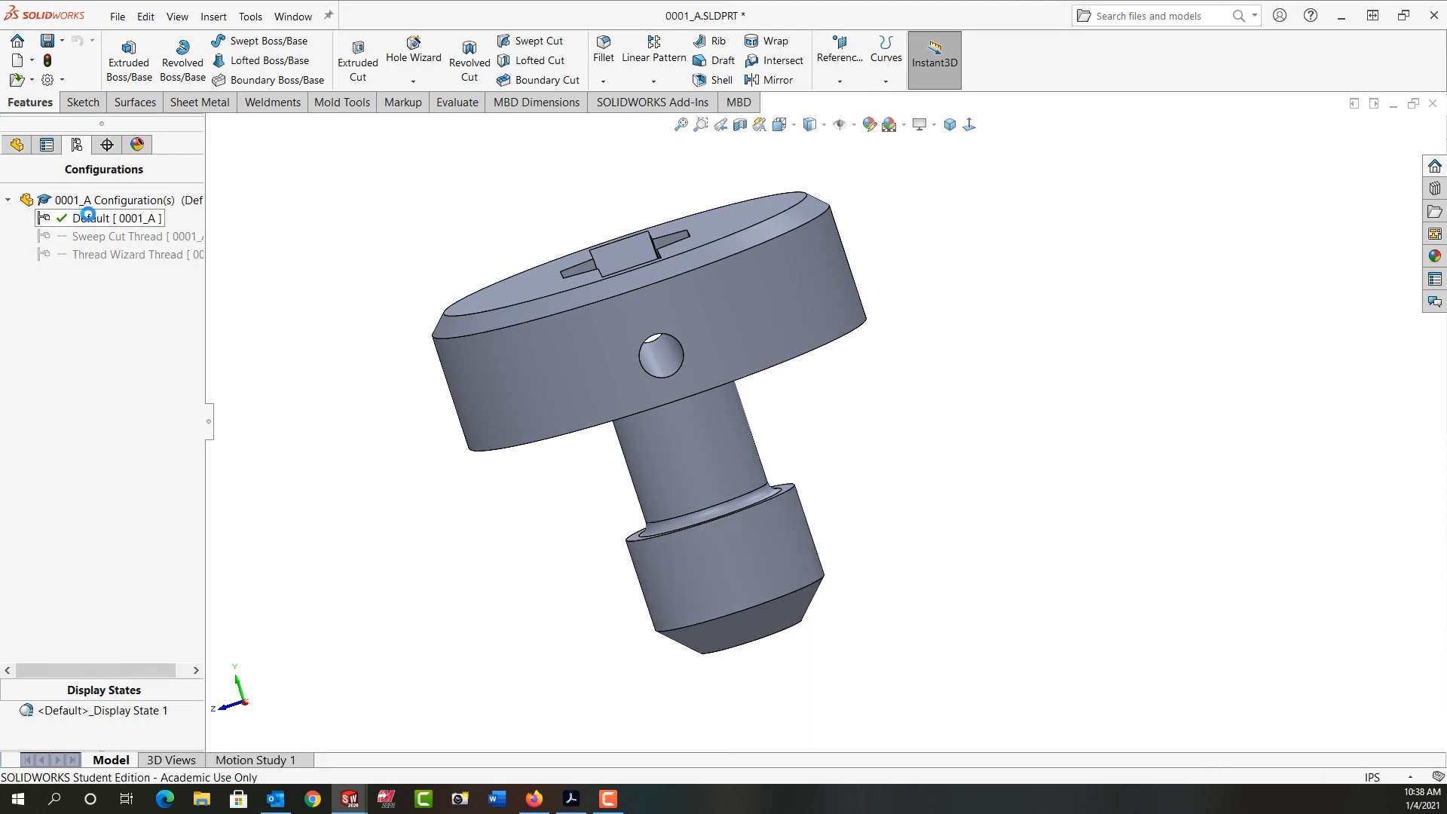
double_click(93, 236)
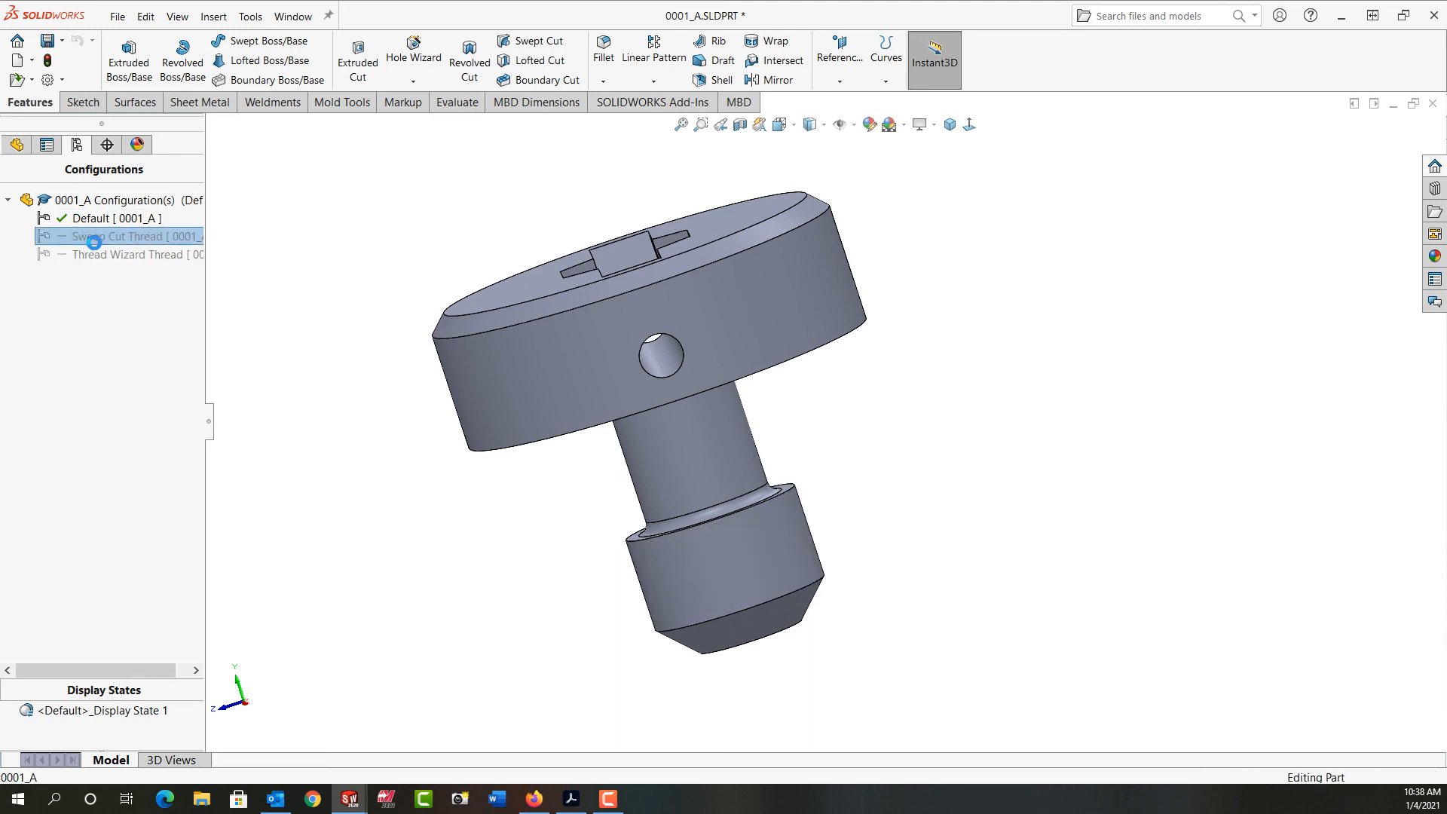
double_click(93, 254)
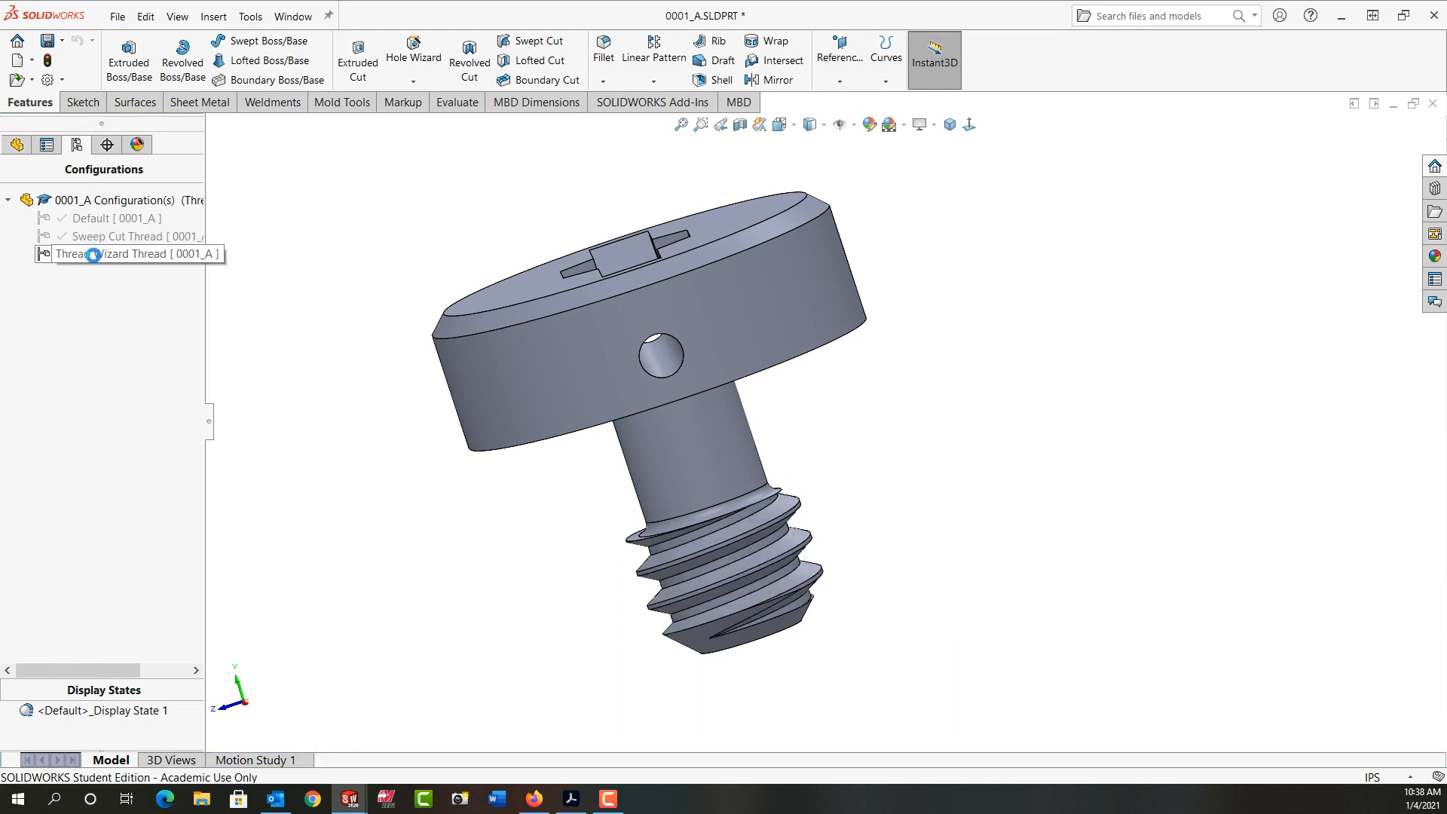
Step: Review the suppression of feature Thread1 across all configurations with Configure Feature, and return to the configuration list
click(17, 145)
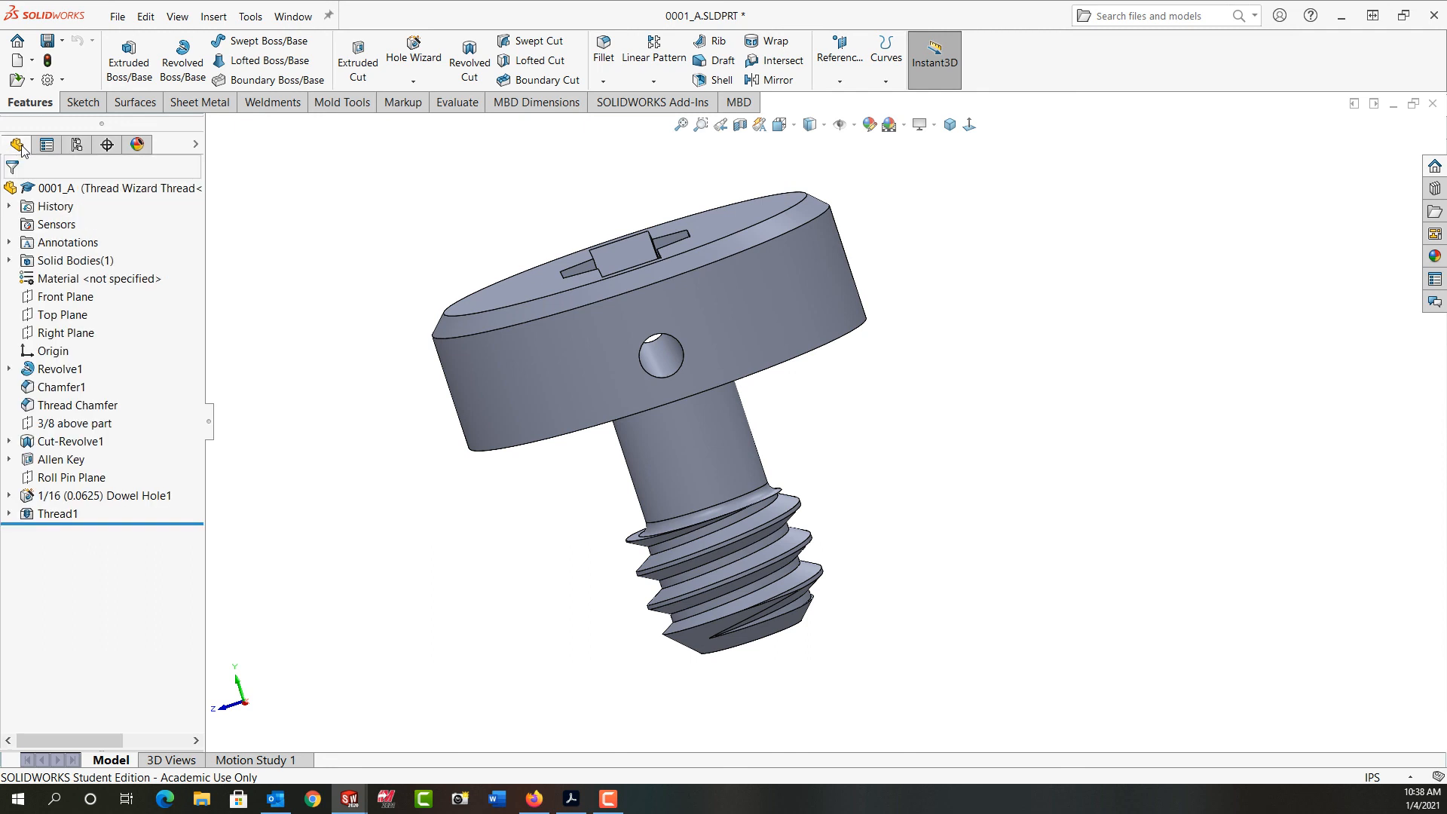
right_click(56, 518)
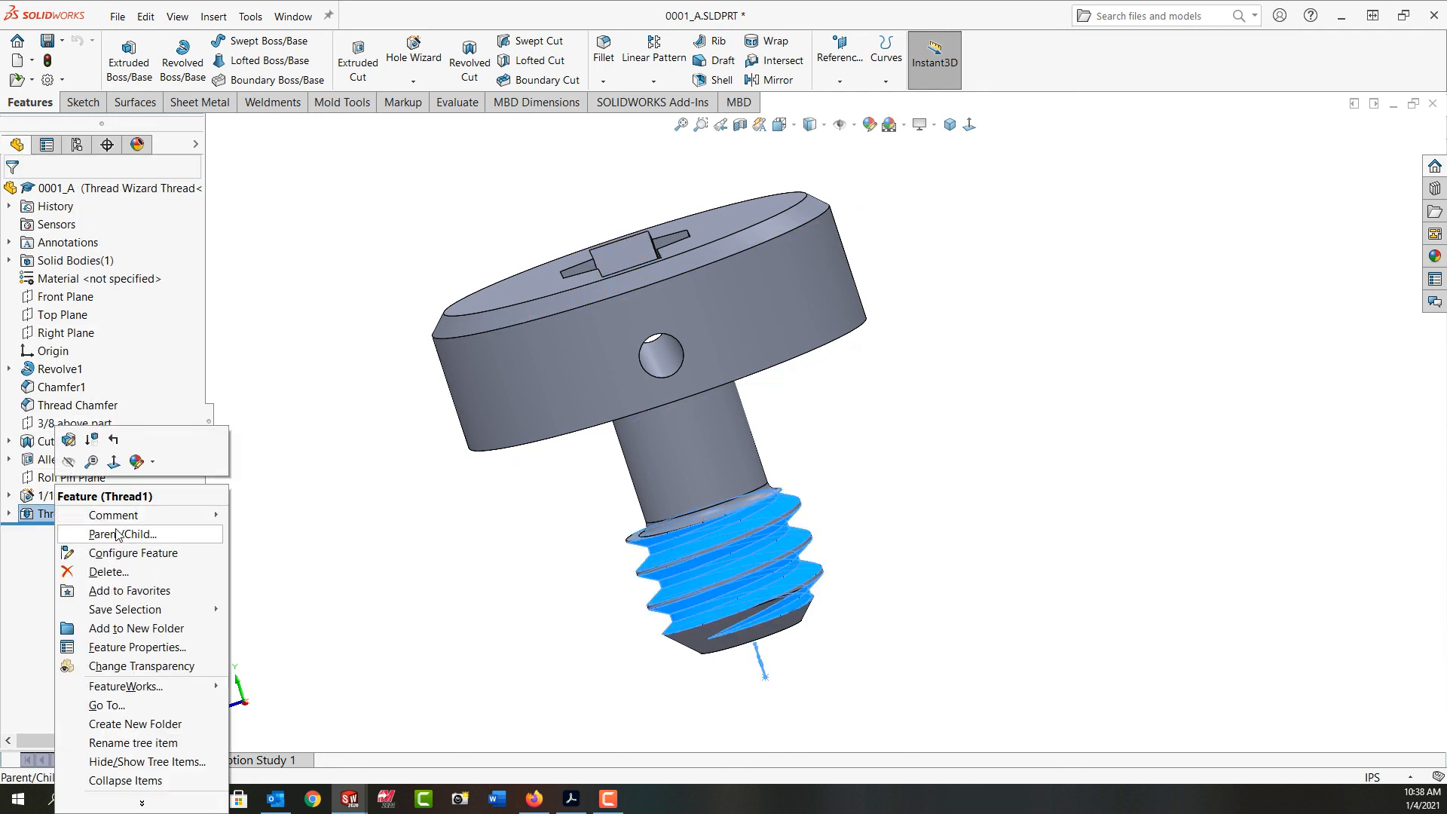
click(134, 553)
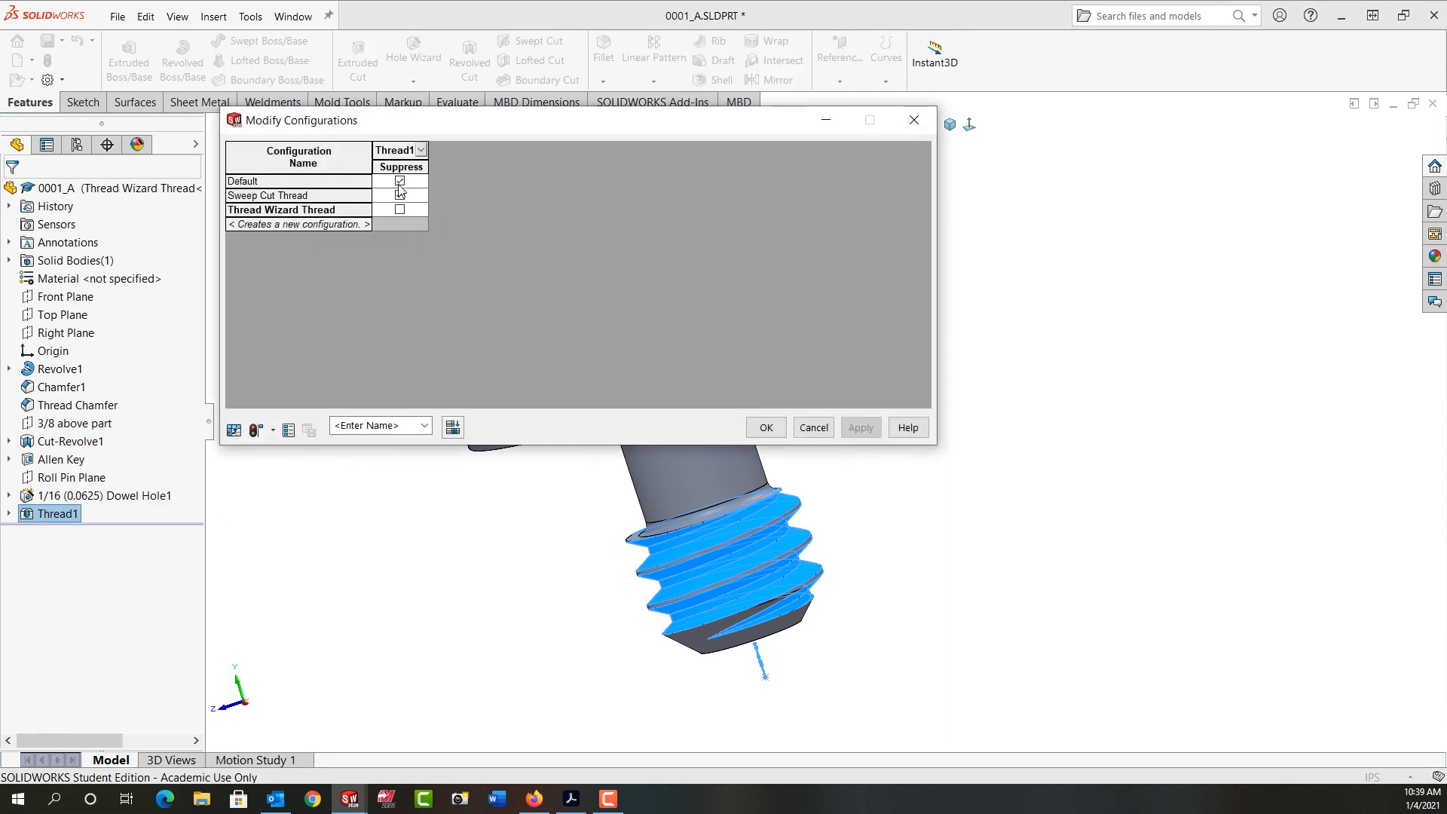
click(766, 428)
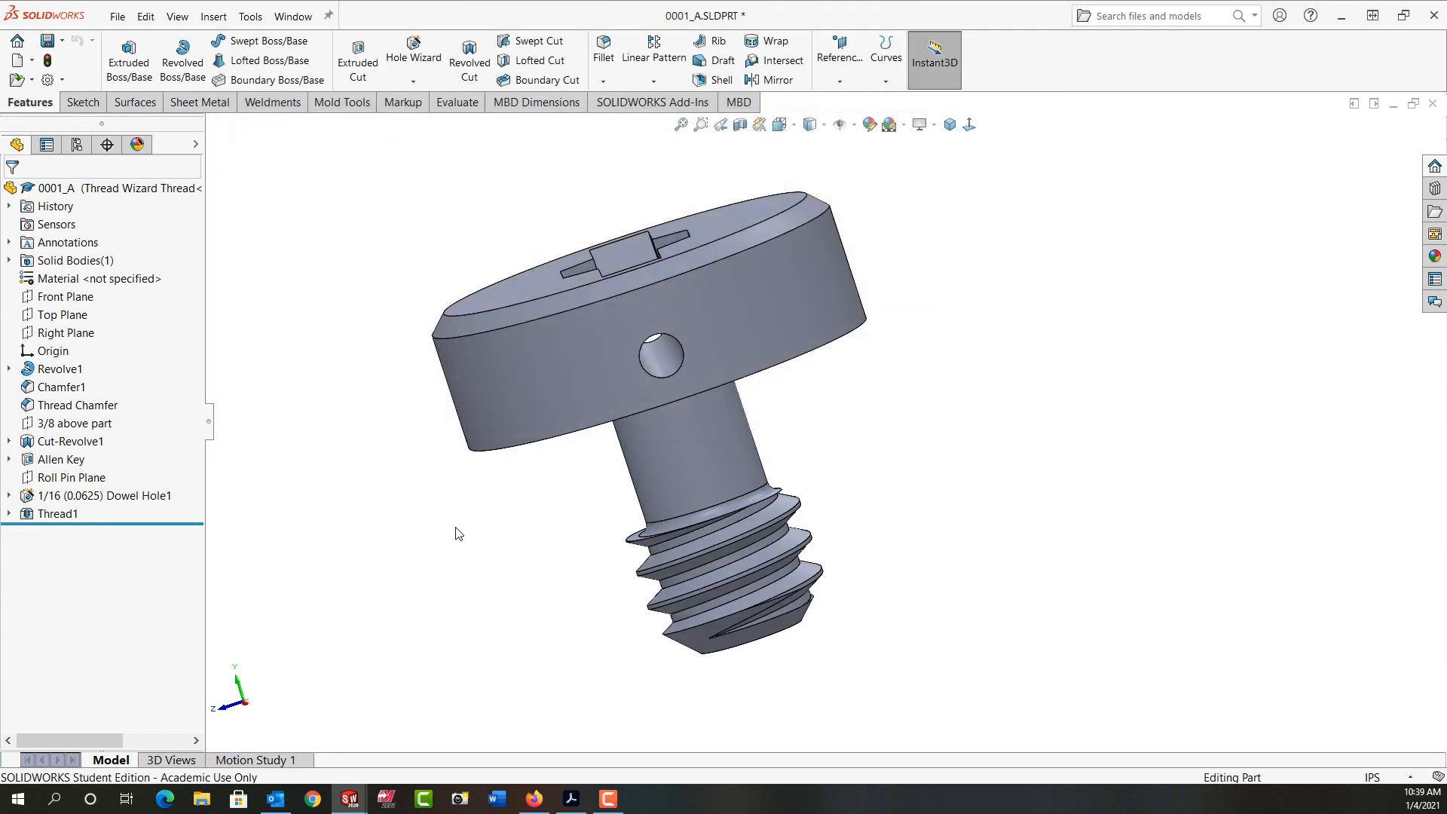
click(76, 144)
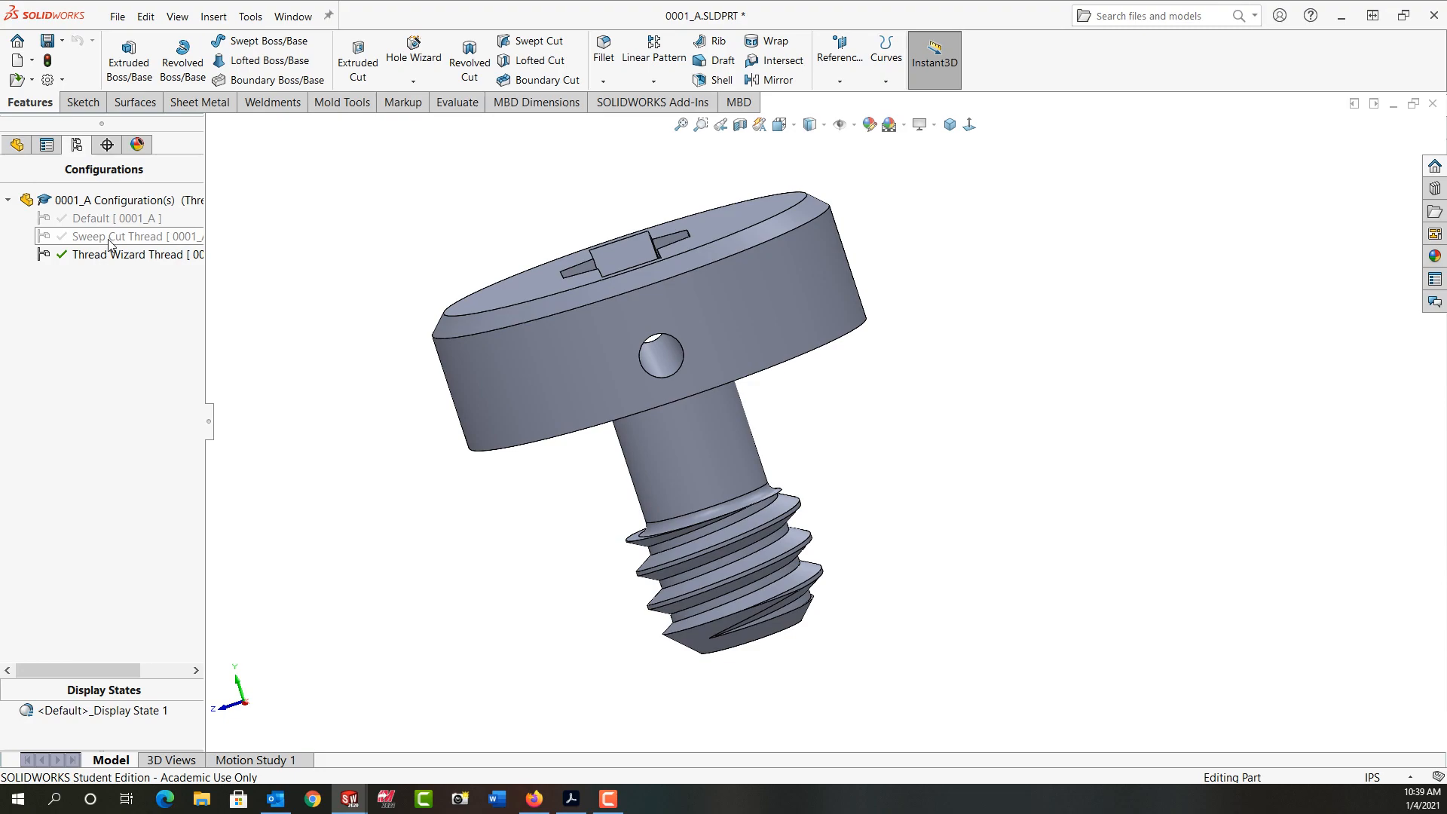